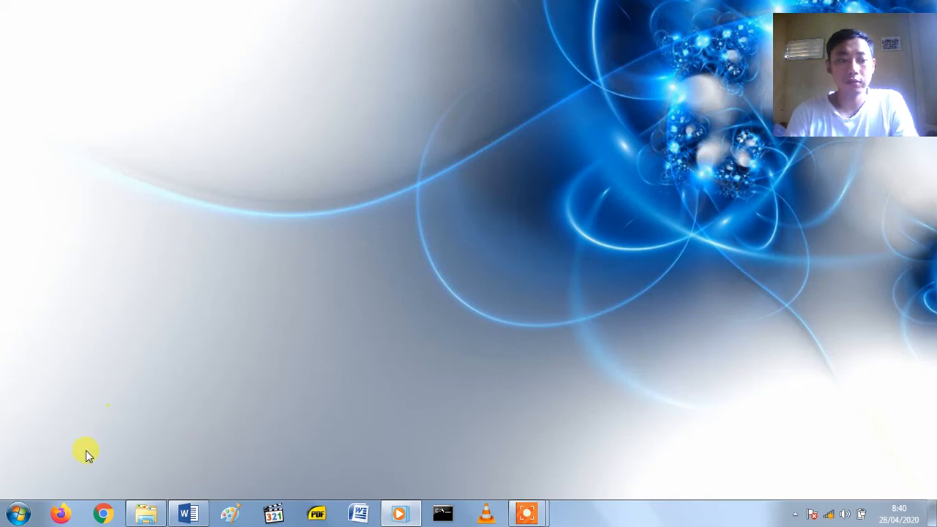
Search the Start menu for Microsoft Word and launch Word with a blank document.
left_click(20, 513)
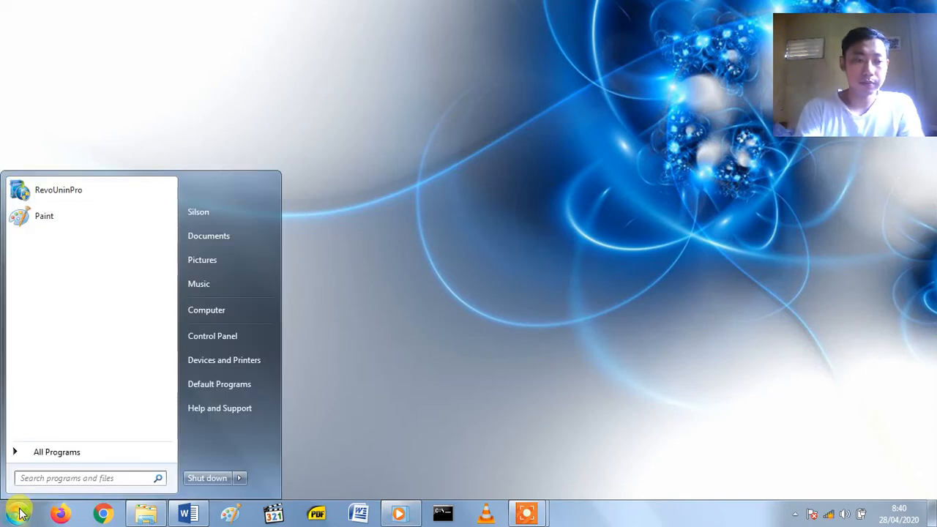
type("microsof")
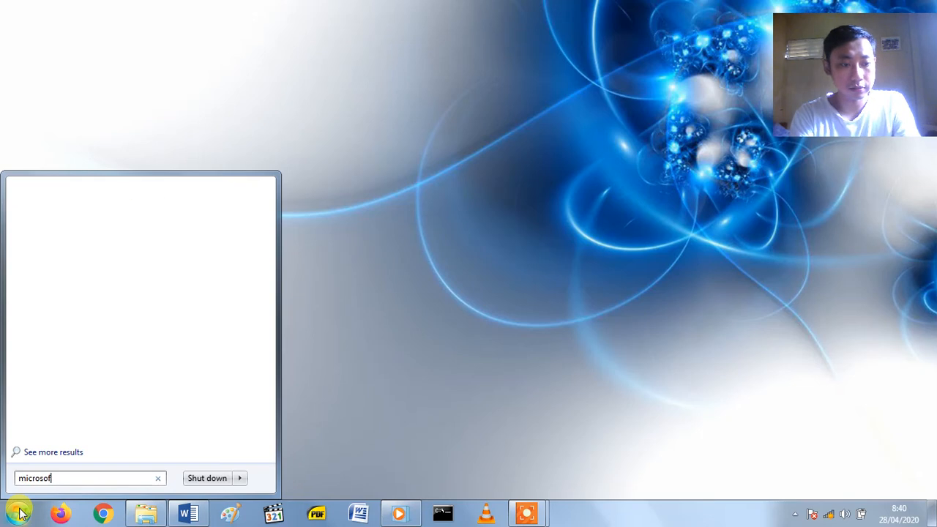
type("t word")
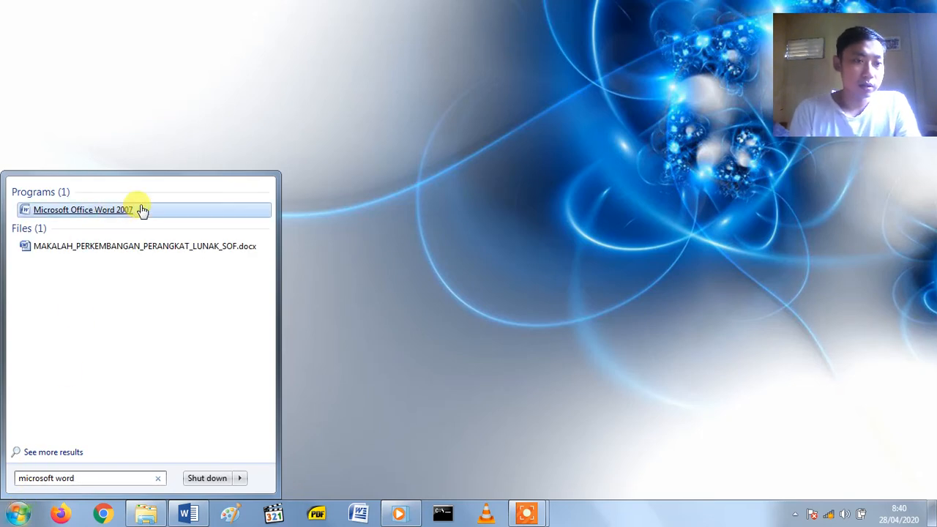
left_click(507, 170)
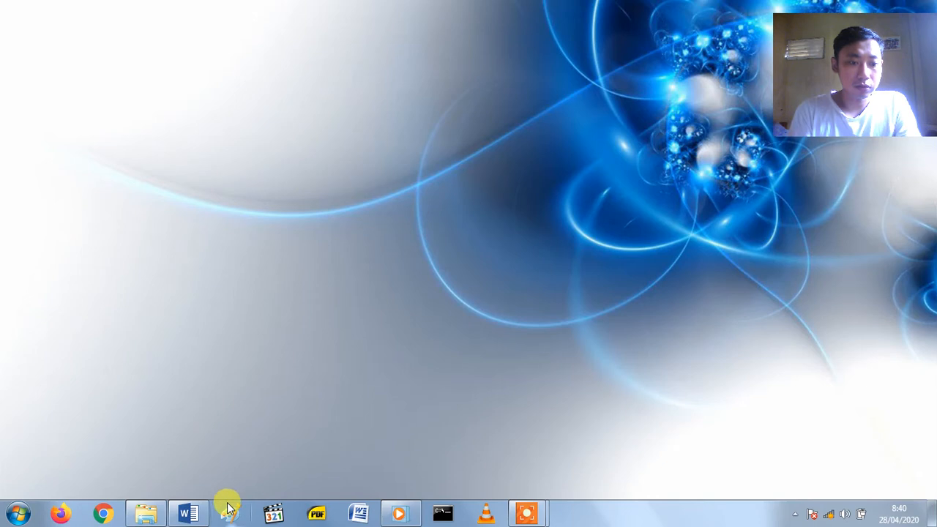
left_click(185, 516)
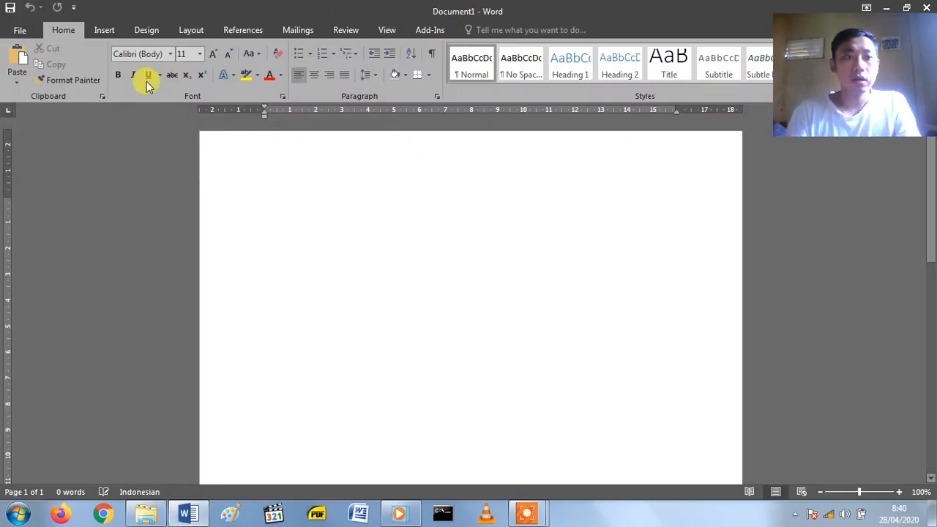
Open the Save As dialog and browse to the DATA (D:) drive.
left_click(24, 36)
left_click(31, 169)
left_click(161, 214)
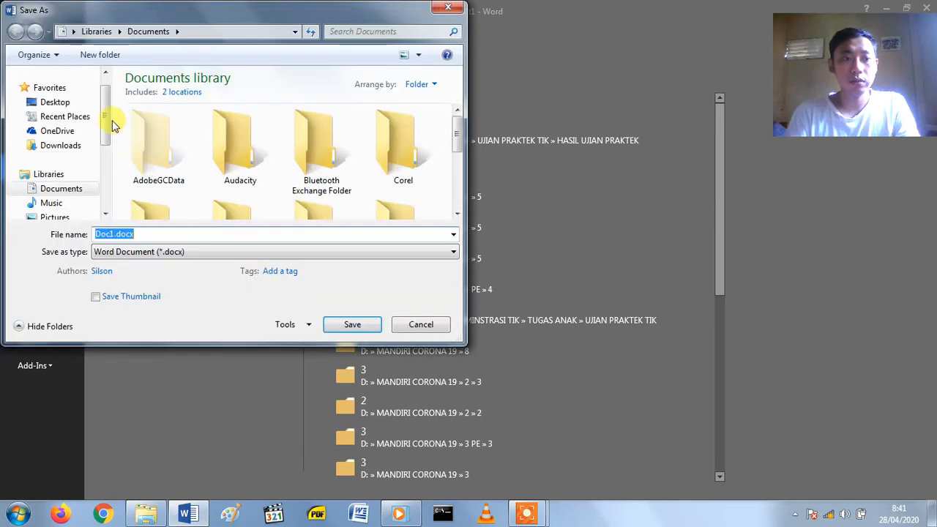
left_click_drag(109, 121, 101, 192)
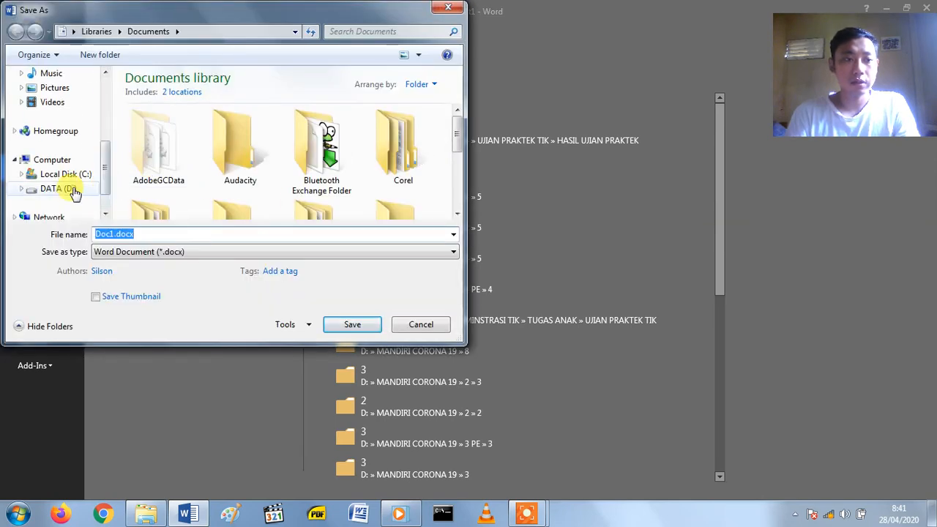
left_click(22, 189)
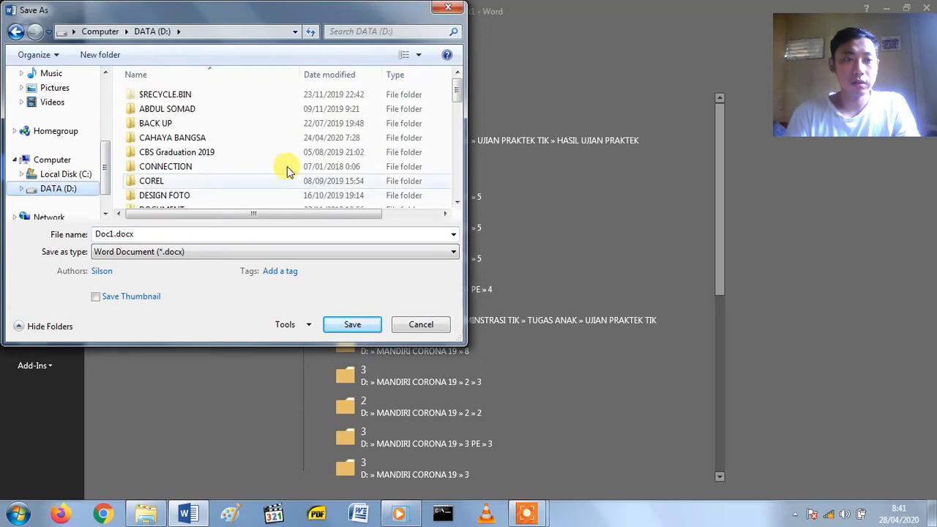
Open the user's personal folder on drive D and save the document there as Doc1.docx.
left_click(142, 232)
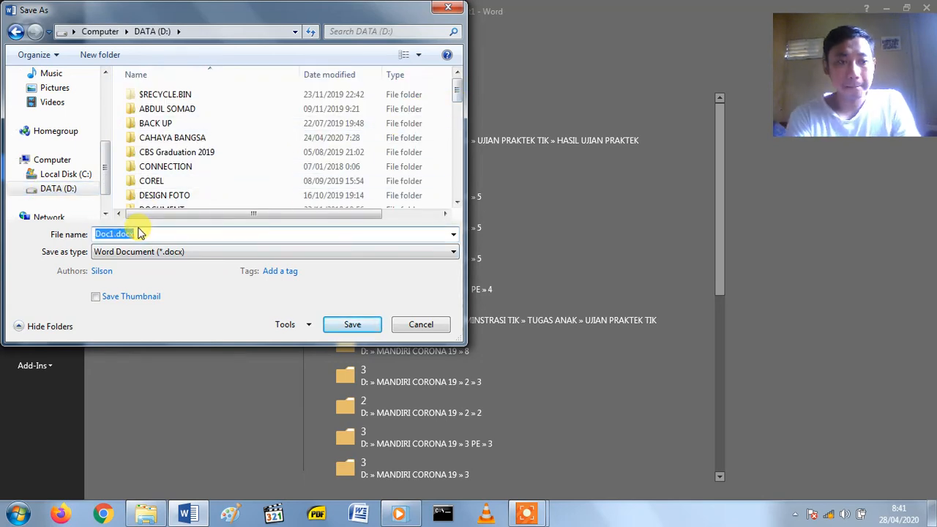
type("g")
key("BackSpace")
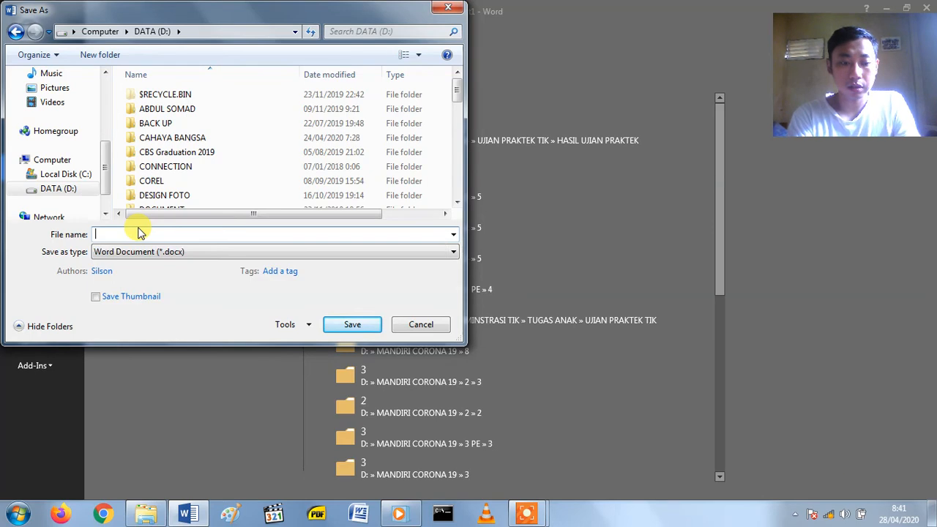
key("Caps_Lock")
type("SILSON")
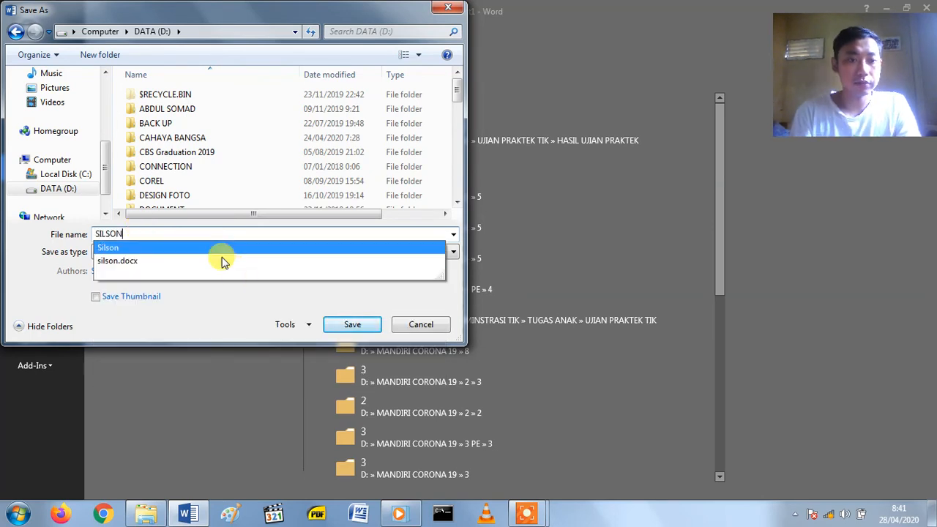
left_click(358, 326)
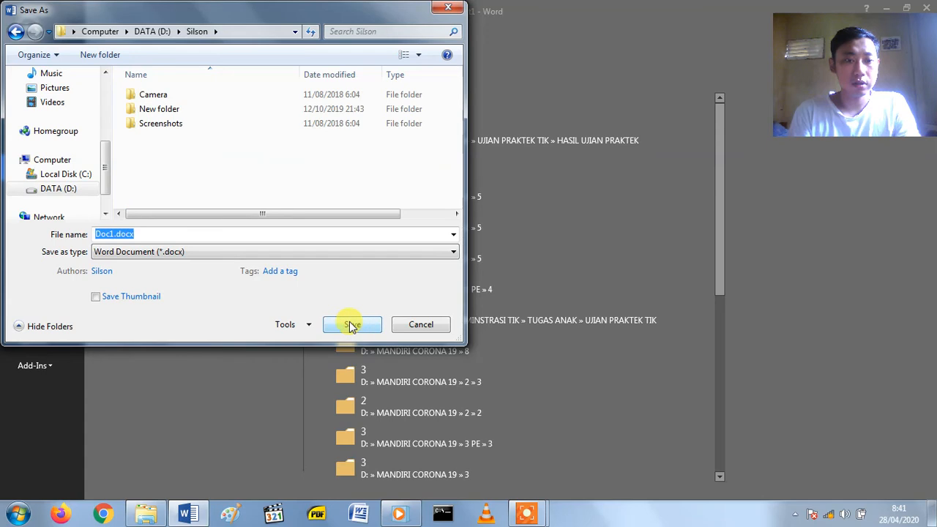
left_click(359, 327)
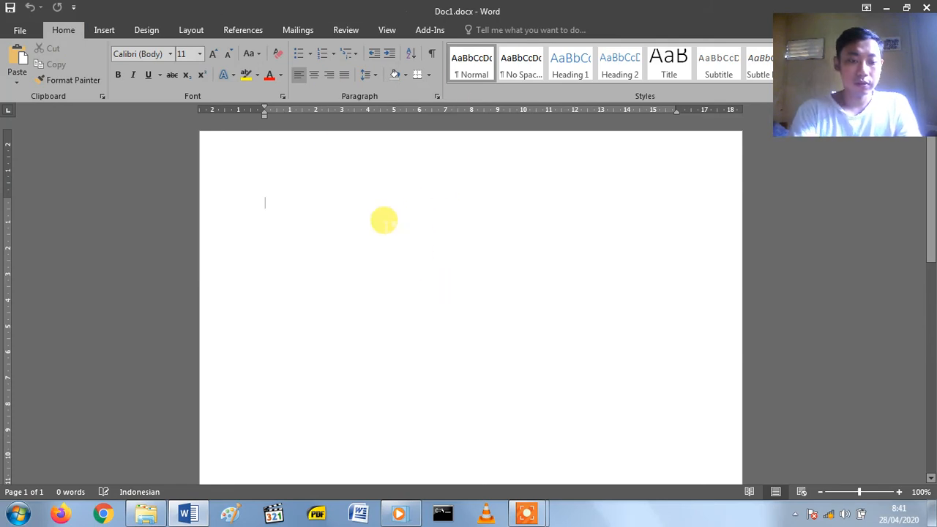
Type a first line reading 'Name :' followed by the student's full name.
key("Caps_Lock")
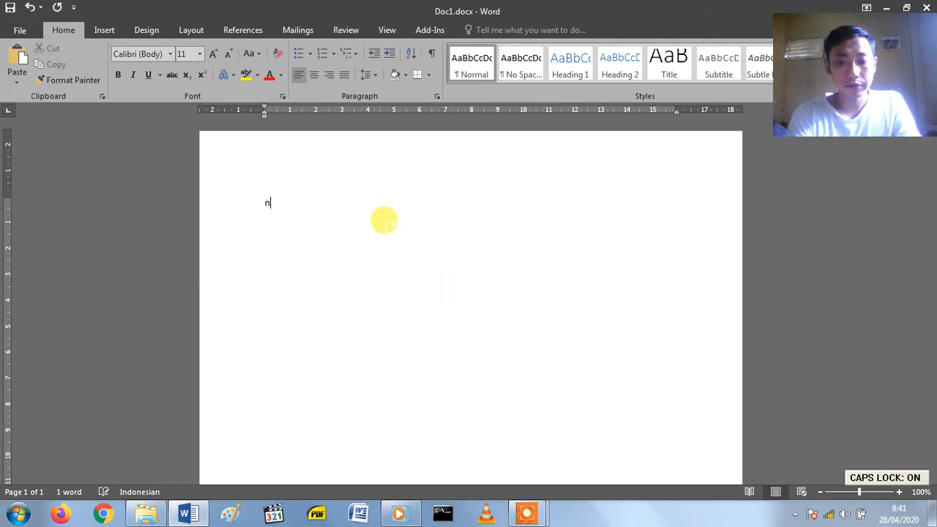
key("Caps_Lock")
type("N")
key("Caps_Lock")
type("ame :")
key("Caps_Lock")
key("Caps_Lock")
key("Caps_Lock")
key("Caps_Lock")
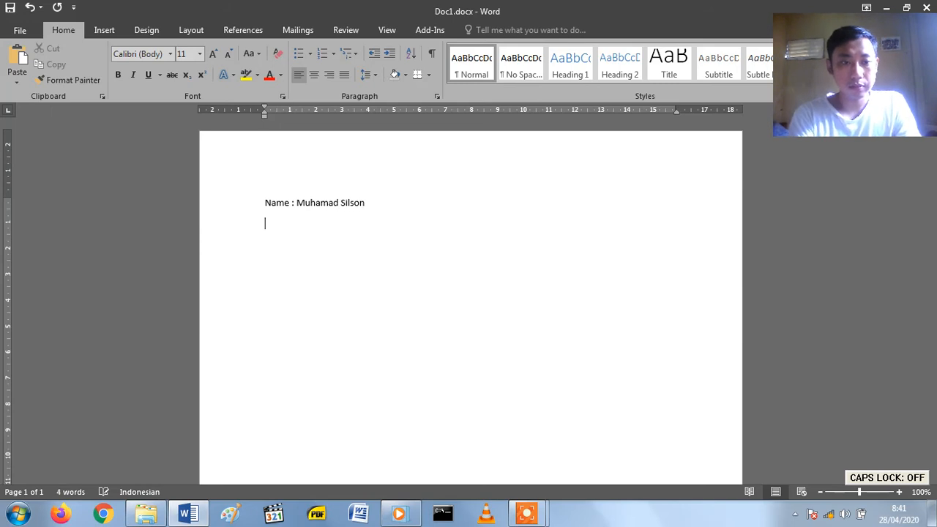
Add a second line reading 'Class :'.
key("Caps_Lock")
type("C")
key("Caps_Lock")
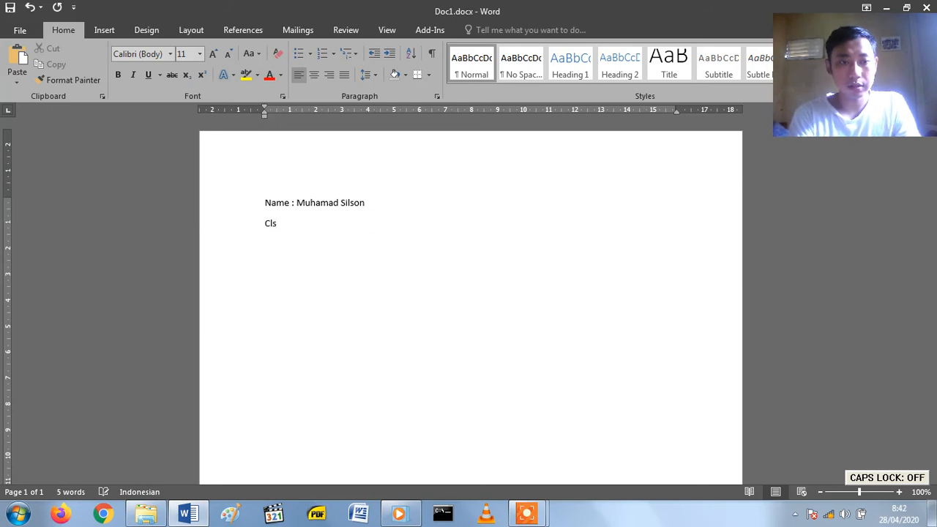
type("lass :")
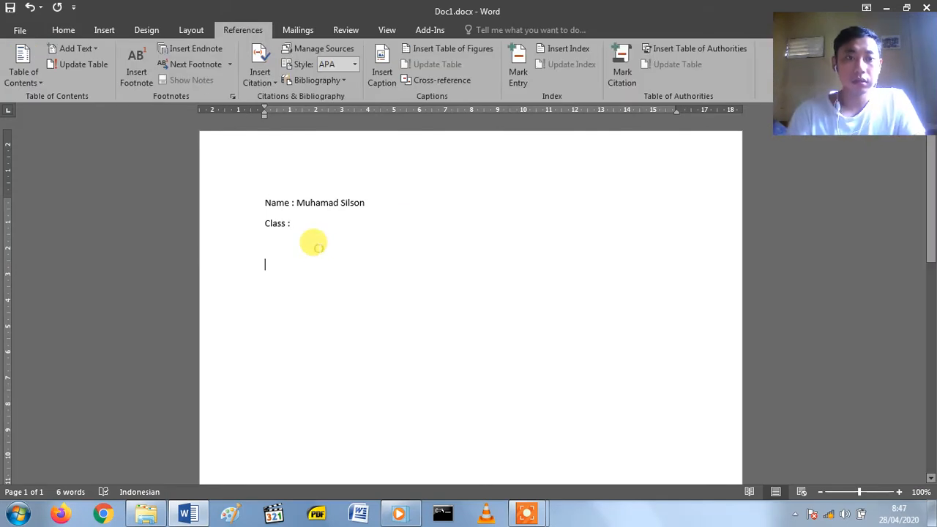
Type the title line '7 Steps To Wash Your Hands Properly' below the Class line.
left_click(318, 248)
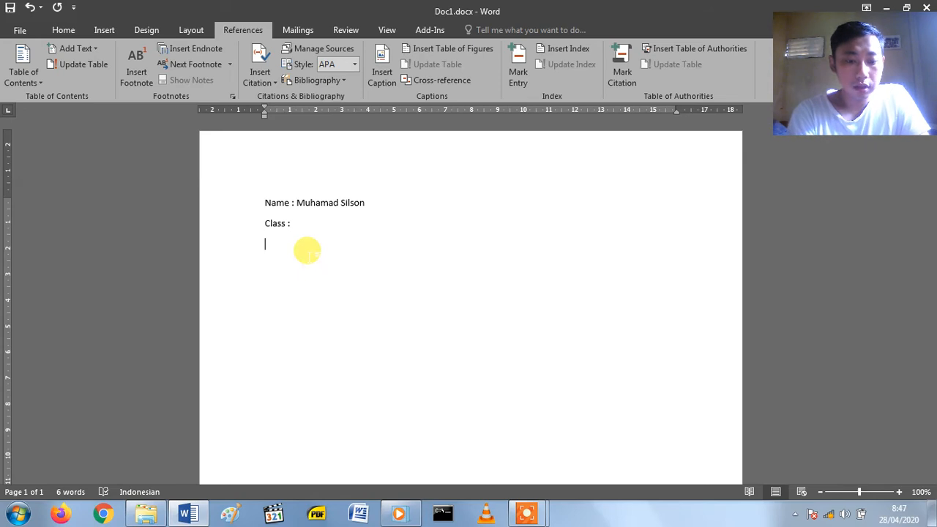
type("7")
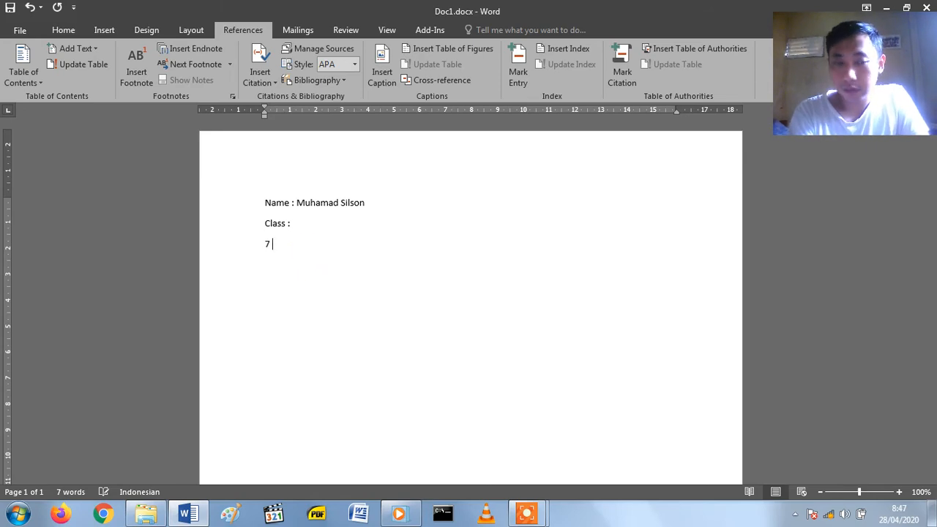
key("Caps_Lock")
type("S")
key("Caps_Lock")
type("teps")
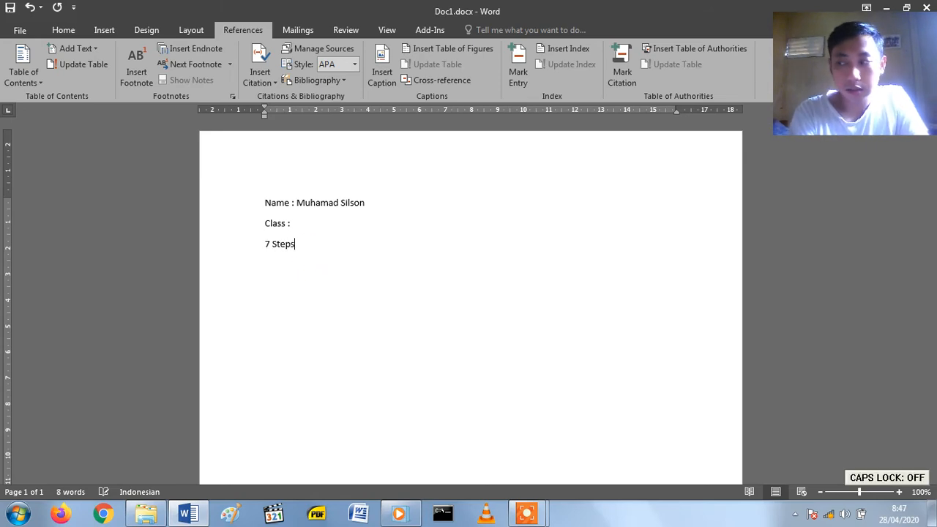
key("Caps_Lock")
type("T")
key("Caps_Lock")
type("o")
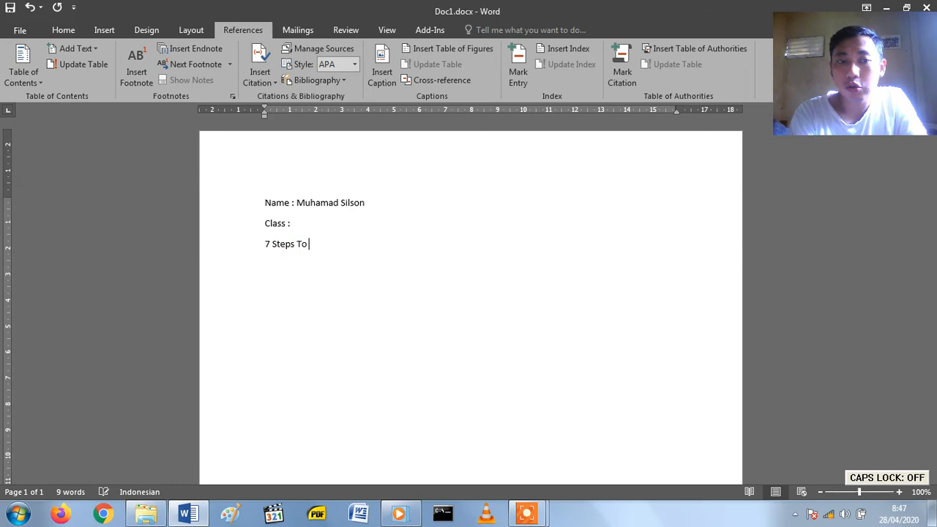
key("Caps_Lock")
type("W")
key("Caps_Lock")
type("a")
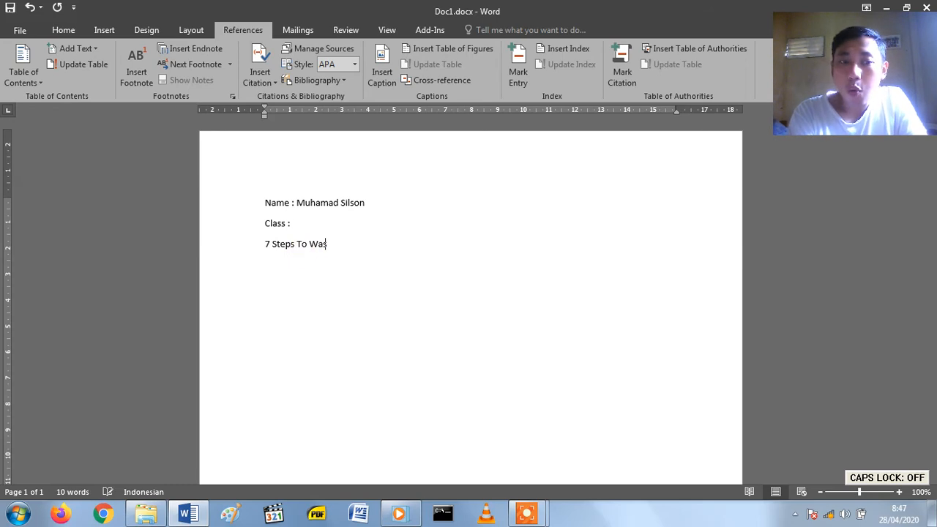
type("sh y")
key("BackSpace")
key("Caps_Lock")
type("Y")
key("Caps_Lock")
type("our H")
key("Caps_Lock")
type("and")
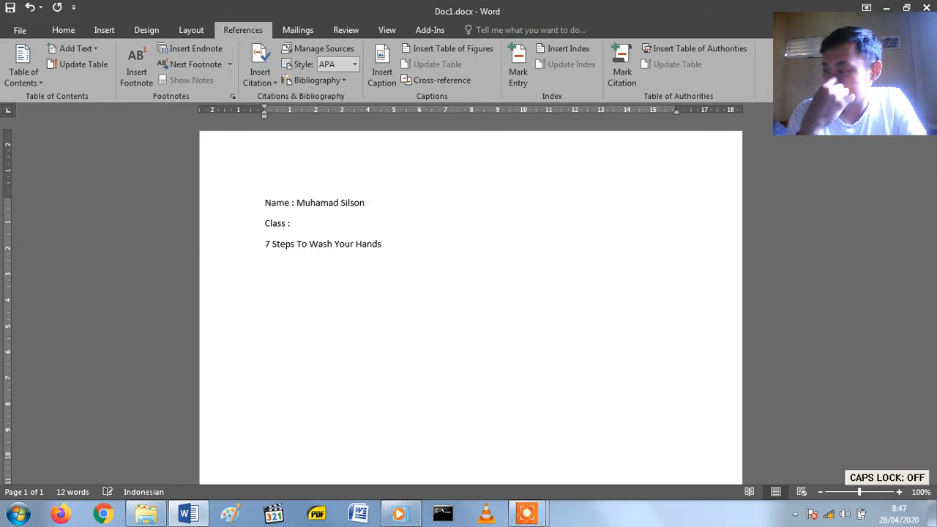
type("s")
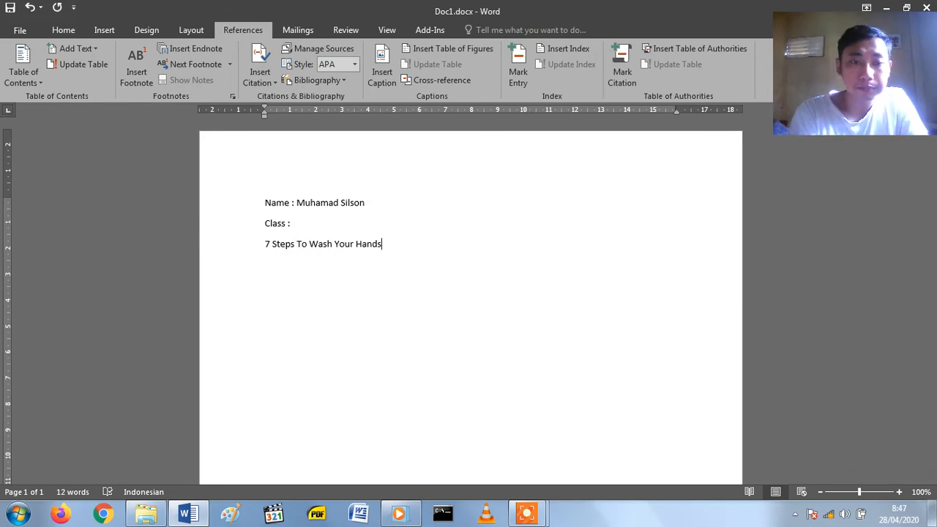
key("Caps_Lock")
type("P")
key("Caps_Lock")
type("roperly")
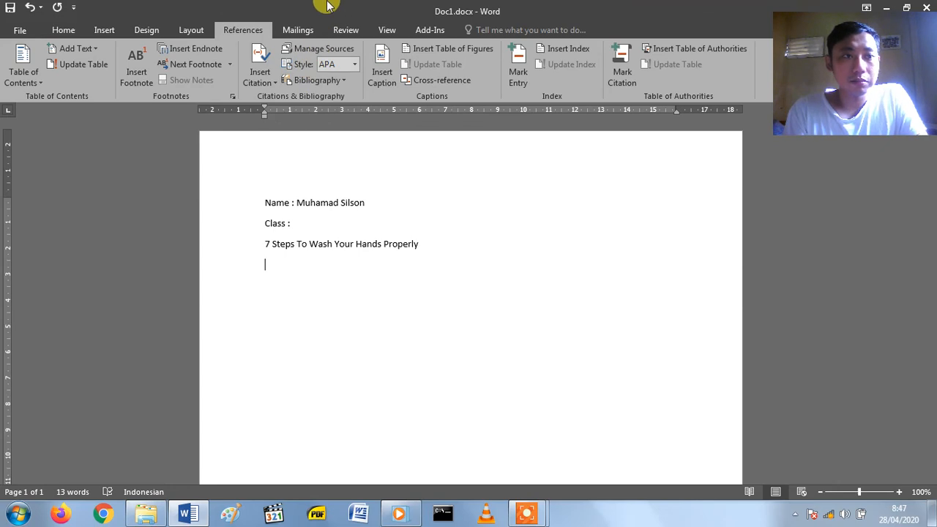
Start a numbered list on the next line using the '1. 2. 3.' numbering format.
left_click(64, 31)
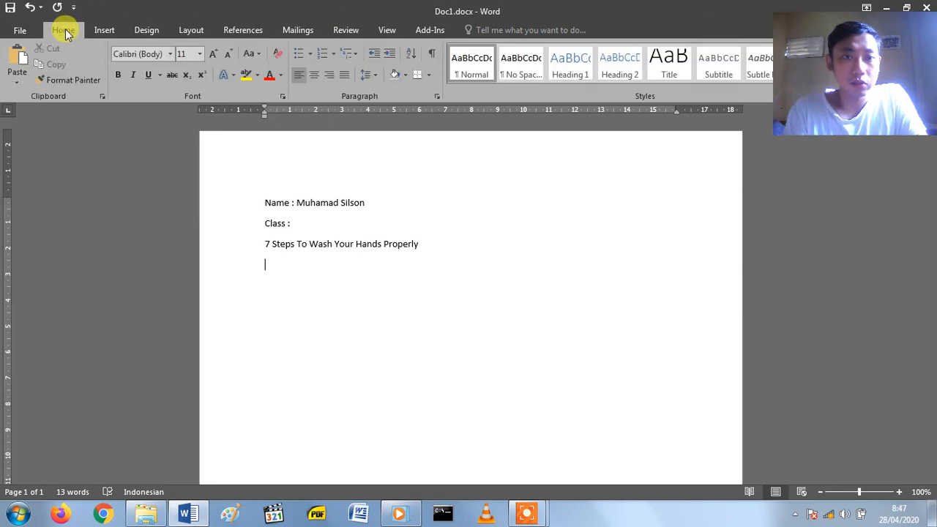
left_click(334, 59)
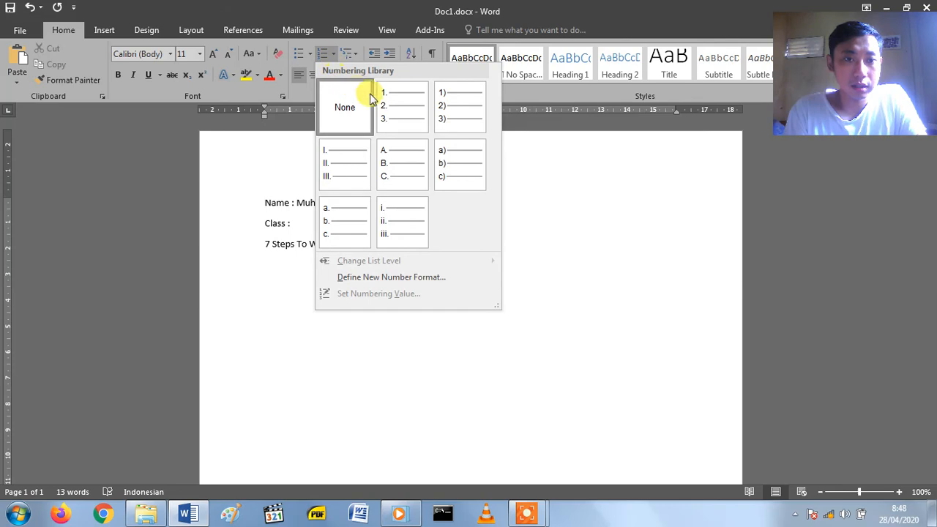
left_click(392, 108)
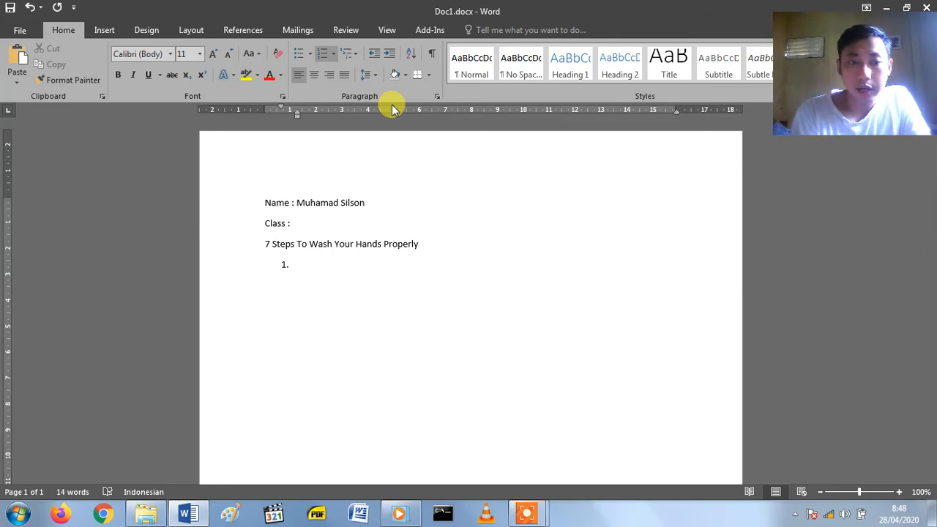
Type the first numbered item 'Step one – Wet your hands and apply enough soap.'.
key("Caps_Lock")
type("S")
key("Caps_Lock")
type("t")
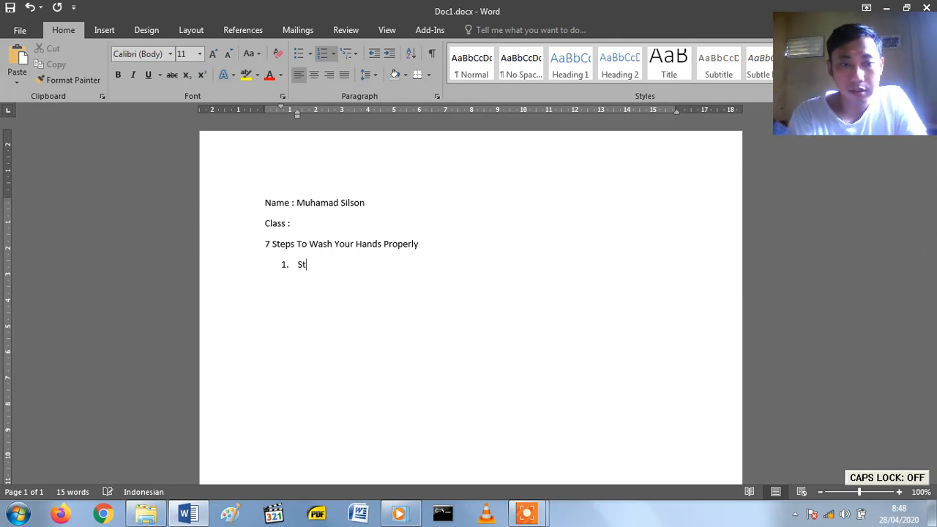
type("ep one")
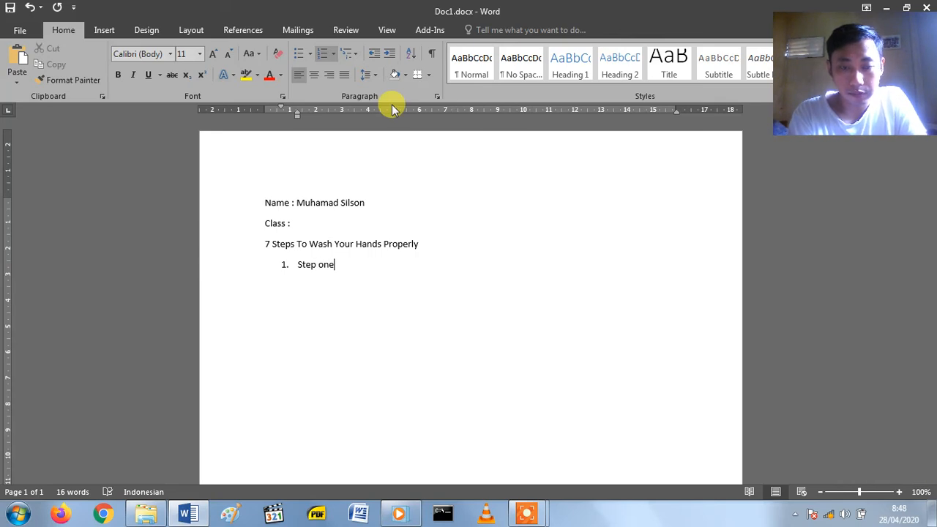
type(" -")
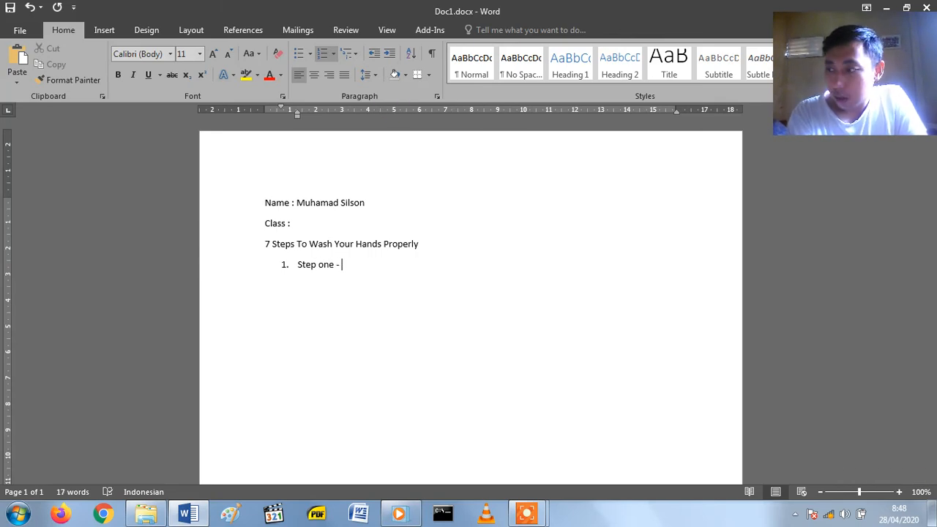
key("Caps_Lock")
type("W")
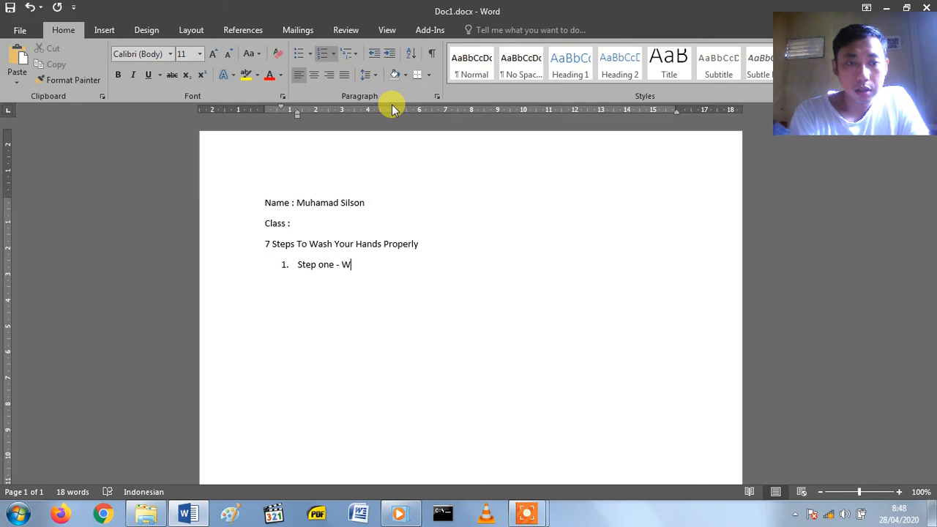
type("ER")
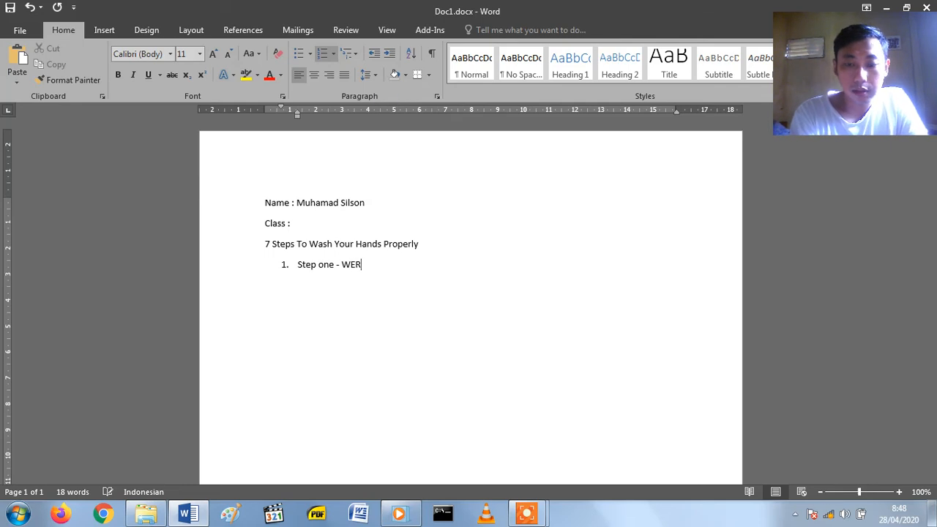
key("BackSpace")
key("BackSpace")
key("Caps_Lock")
type("et ")
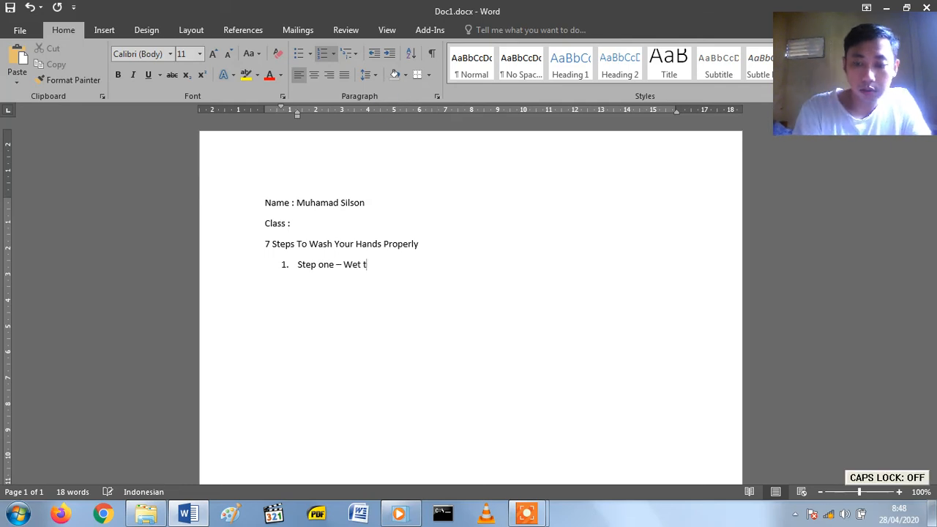
type("your")
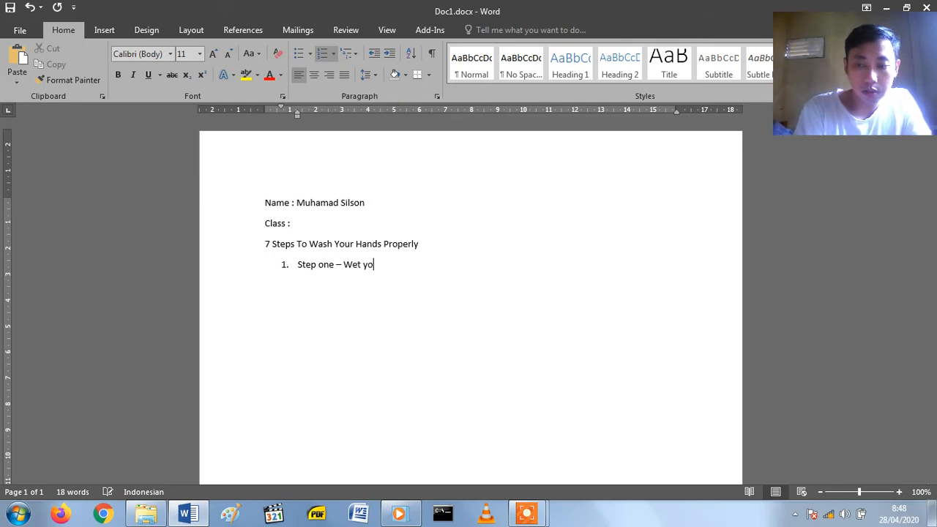
type(" ha")
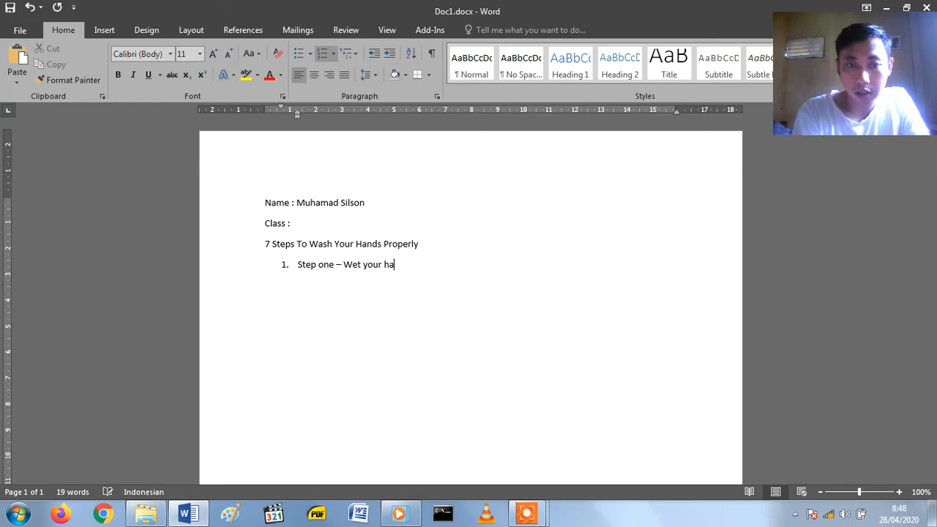
type("nds ar")
type("d apply enough")
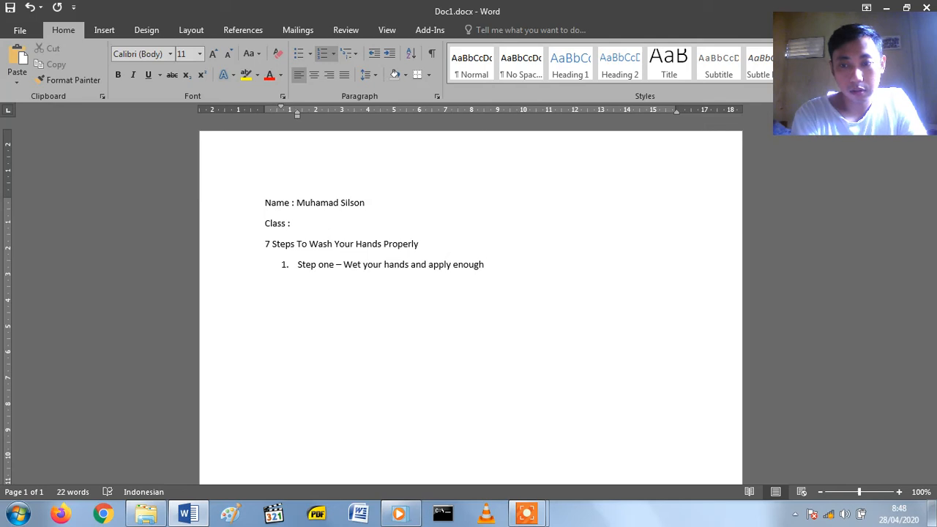
type("soap")
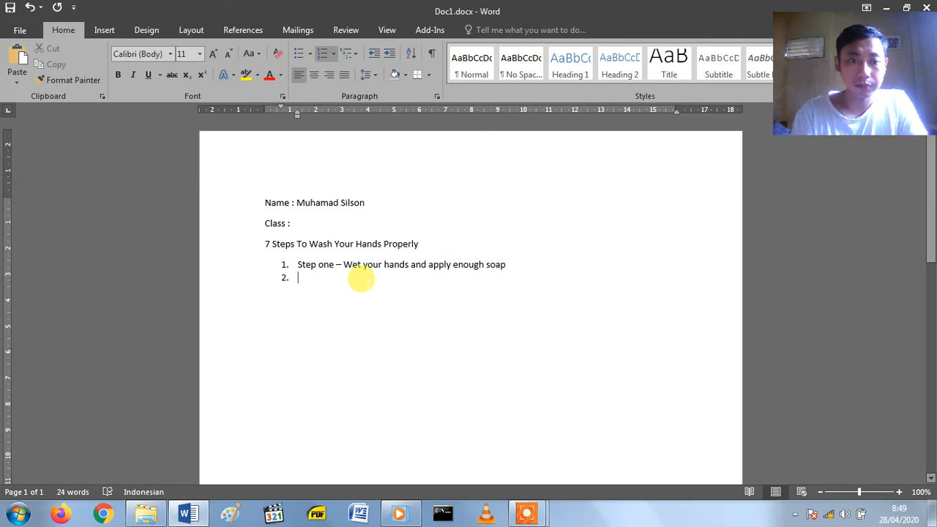
left_click(514, 259)
type(".")
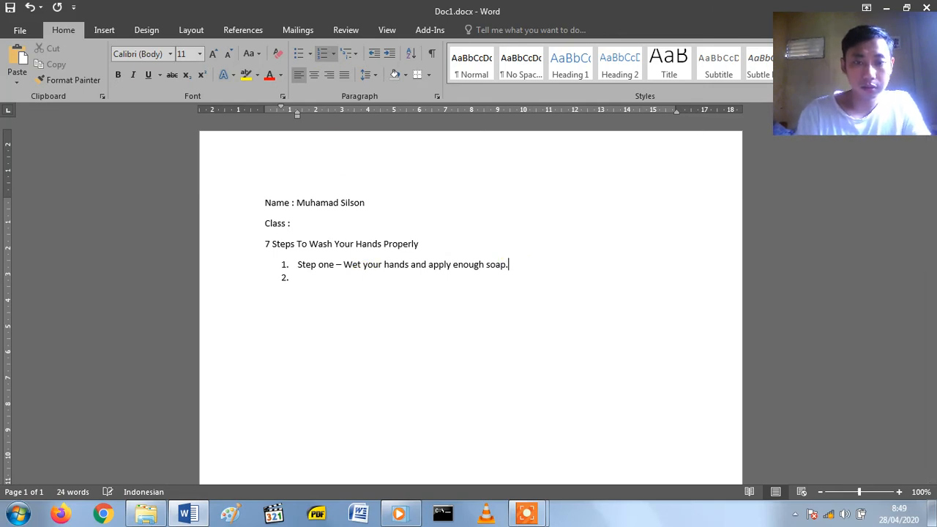
Type the second numbered item 'Step two – Rub your palms together.'.
left_click(468, 277)
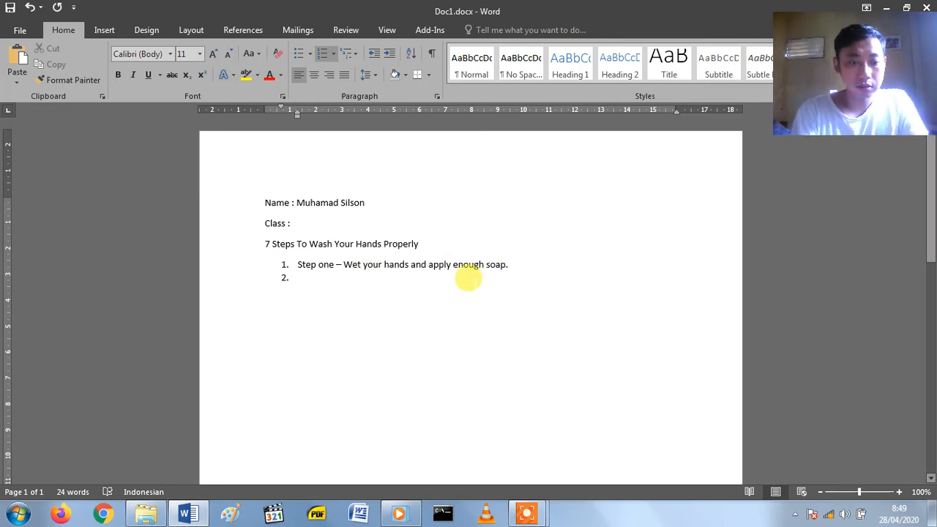
key("Caps_Lock")
type("S")
key("Caps_Lock")
type("t")
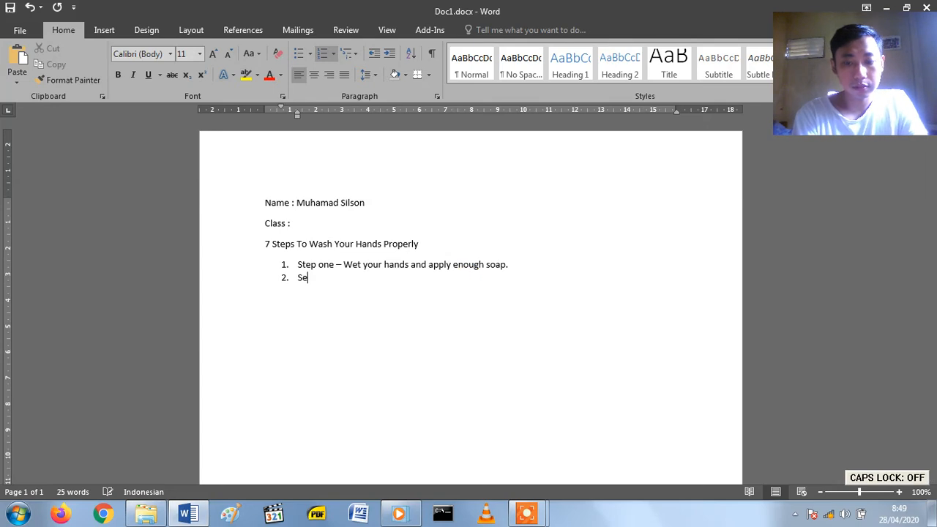
type("ep two -")
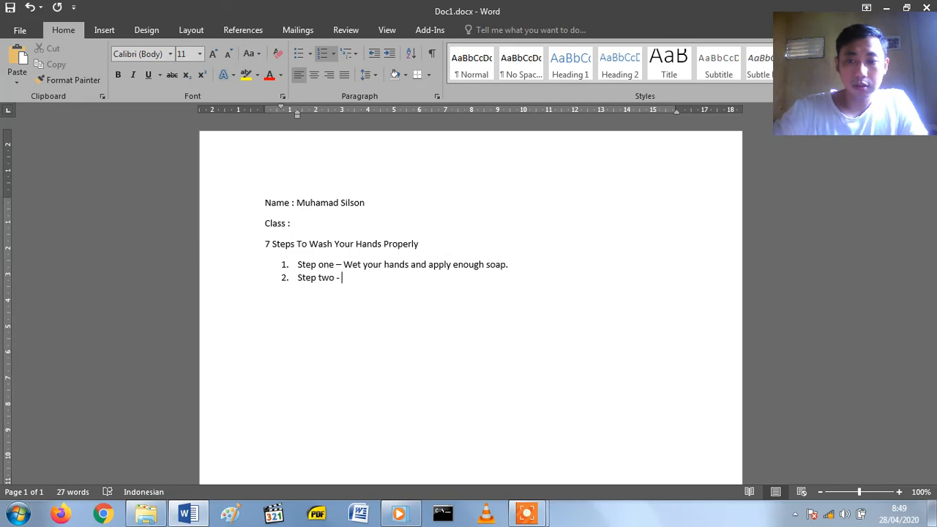
key("Caps_Lock")
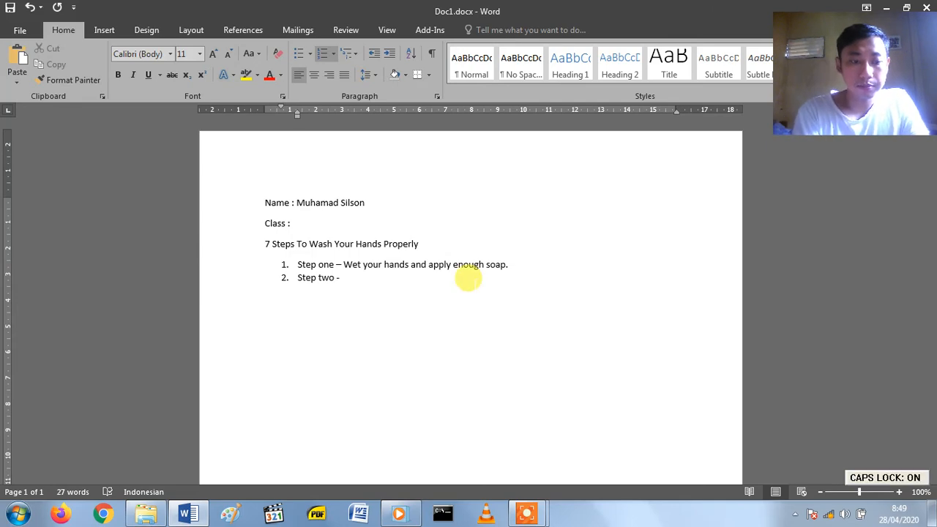
type("R")
key("Caps_Lock")
type("ub your palms ")
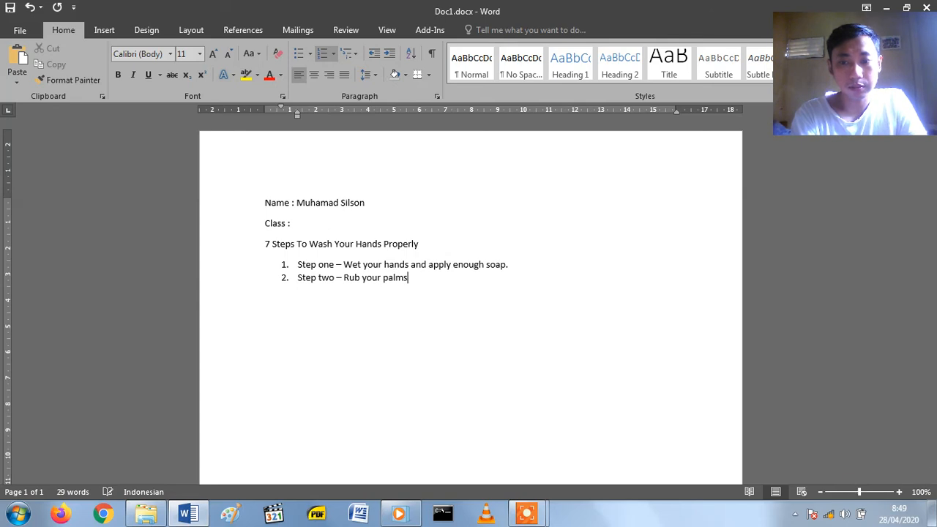
type("together")
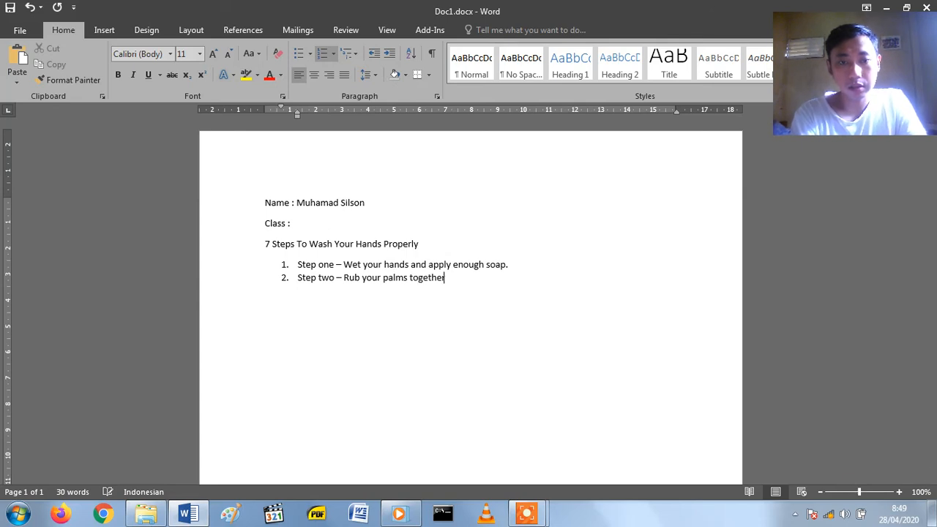
type(".")
Add the third numbered item 'Step three – Rub the back of each hand.'.
key("Return")
type("step thr")
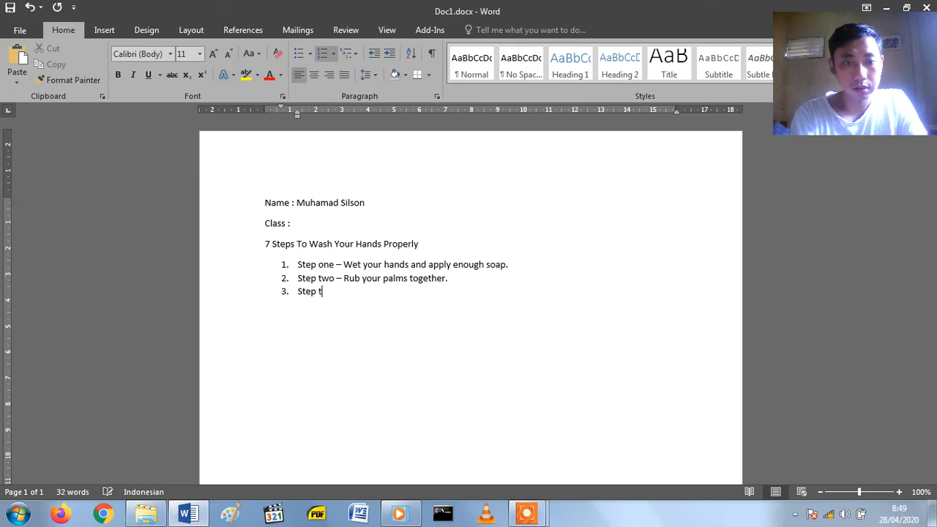
type("ee -")
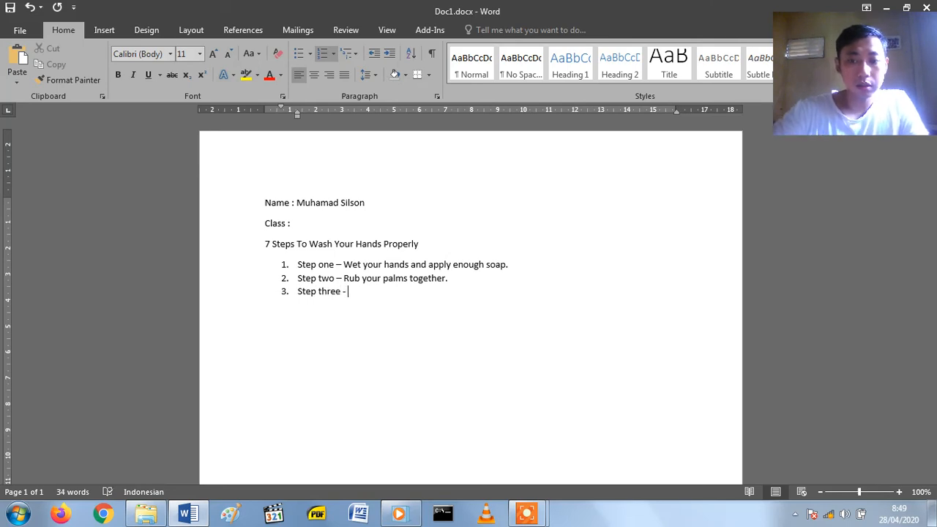
key("Caps_Lock")
type("R")
key("Caps_Lock")
type("ub the ")
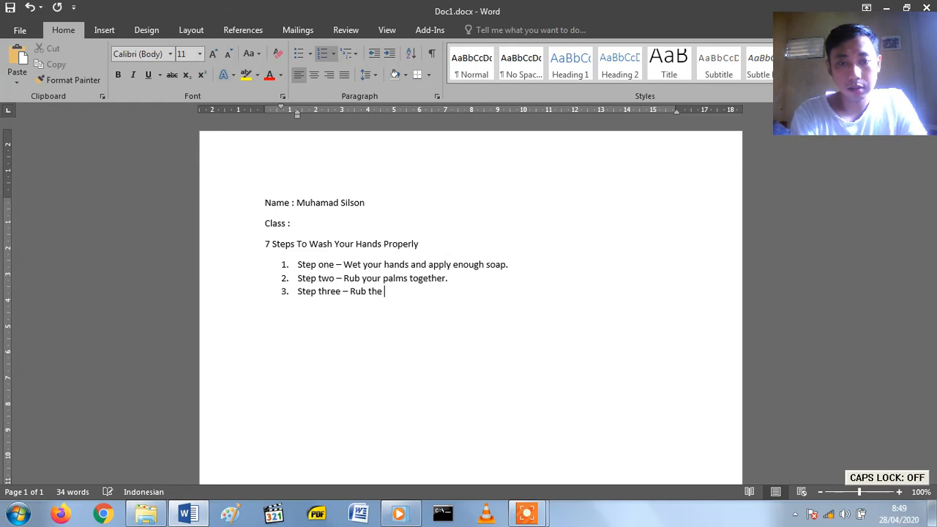
type("back of y")
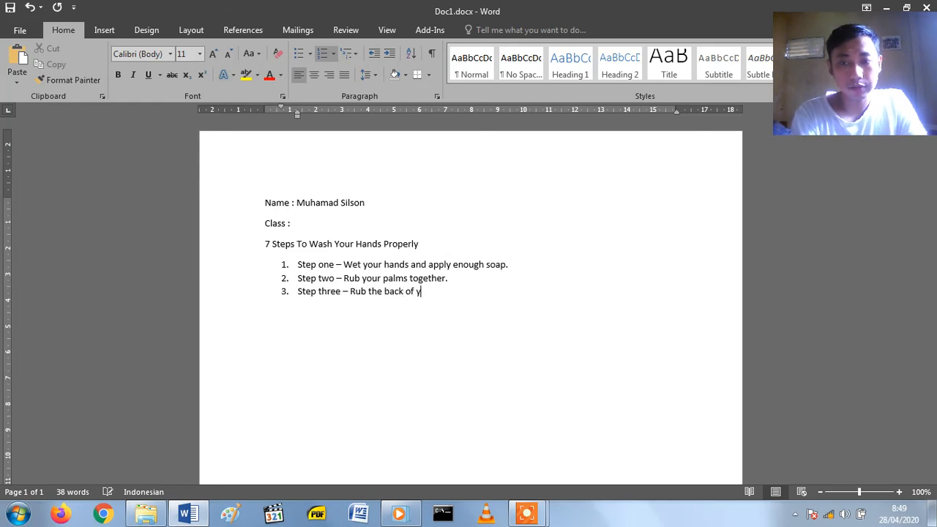
key("BackSpace")
type("ea")
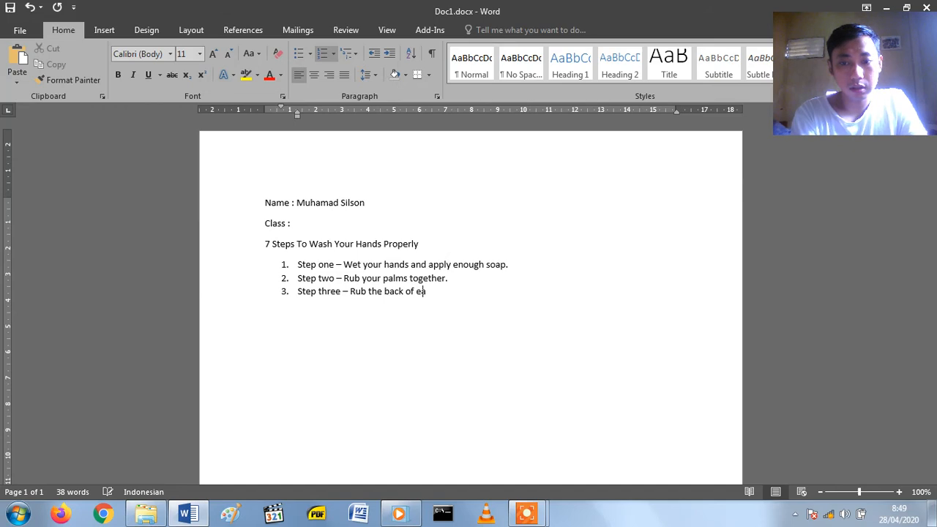
type("ch hand")
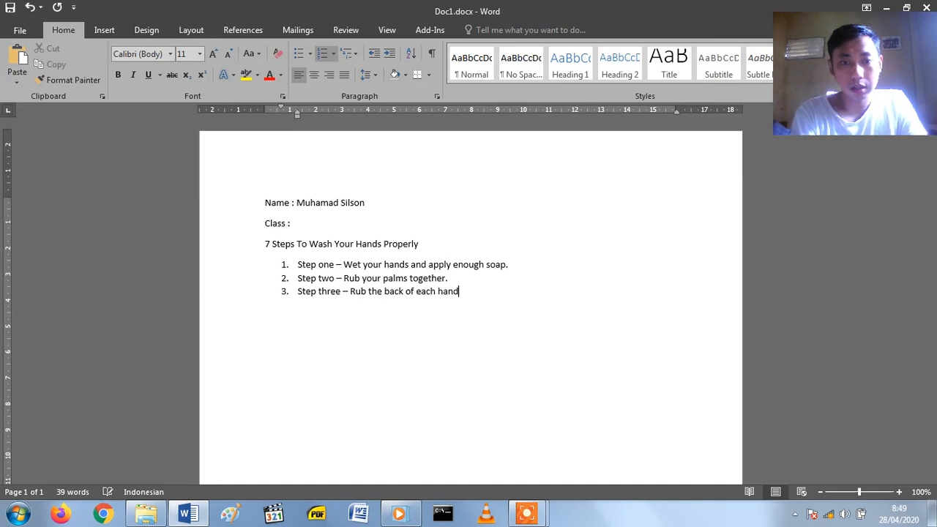
type(".")
Add the fourth numbered item 'Step four – Rub both your hands while interlocking your fingers.' and start item five.
key("Return")
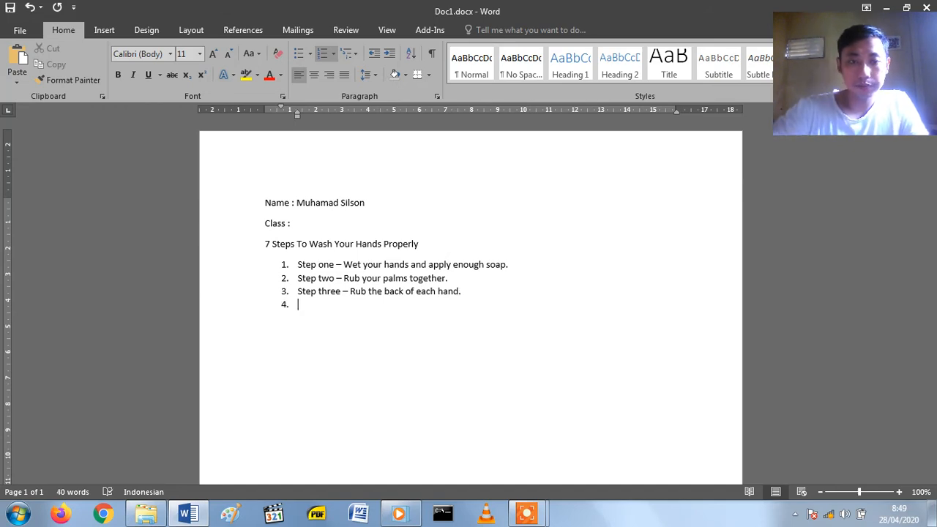
type("step")
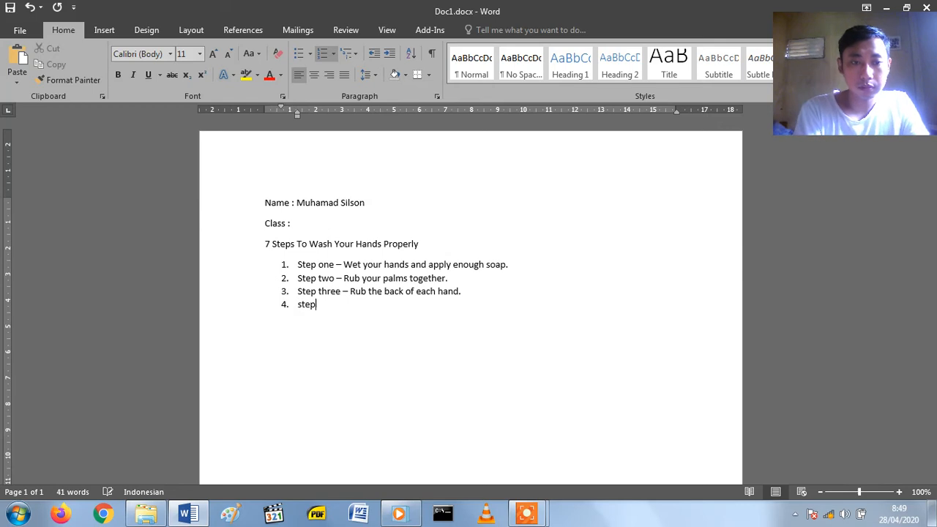
type(" four")
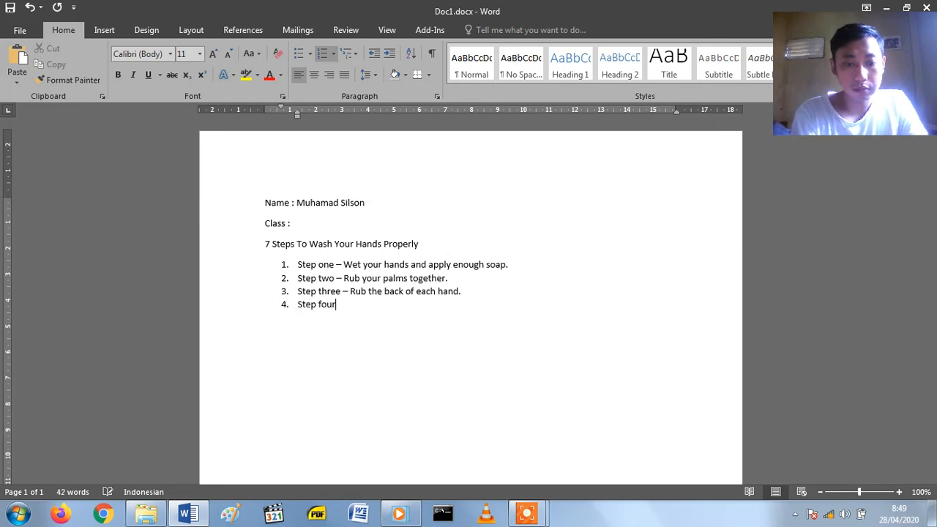
type(" -")
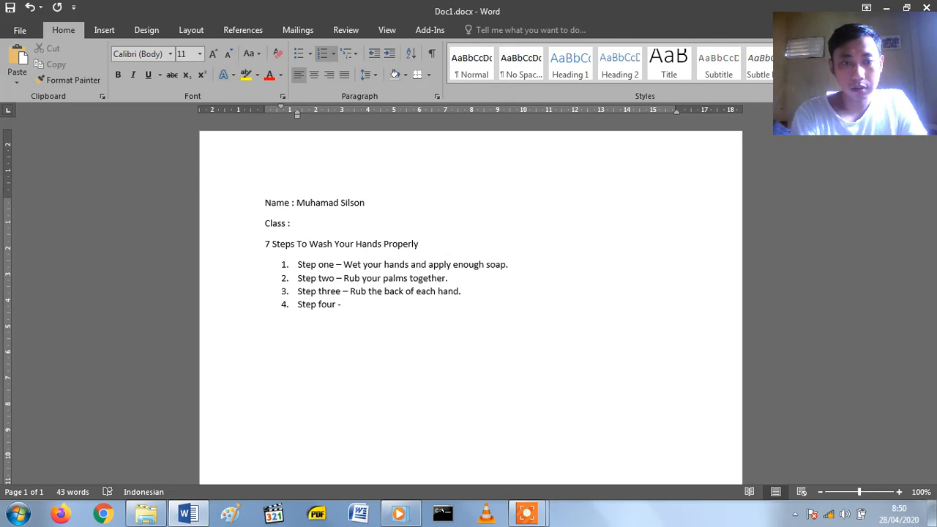
key("Caps_Lock")
type("R")
key("Caps_Lock")
type("ub")
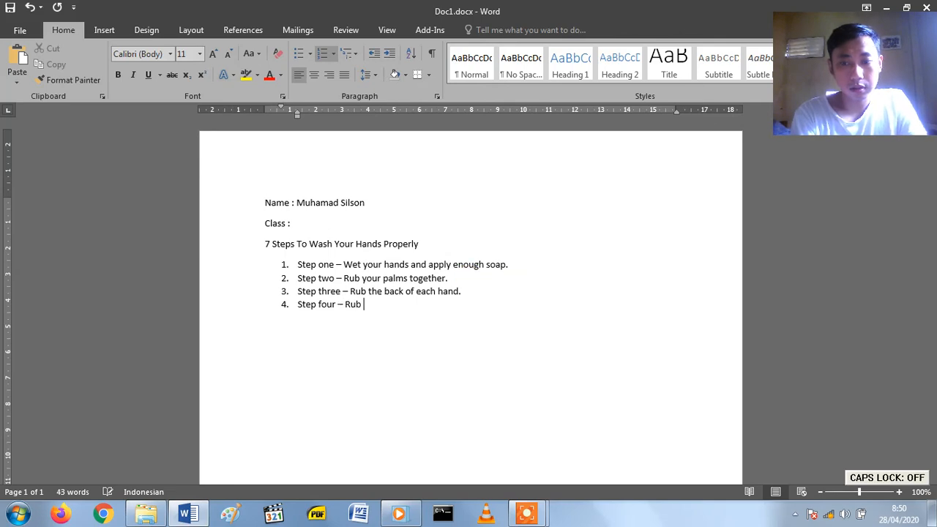
type(" both you")
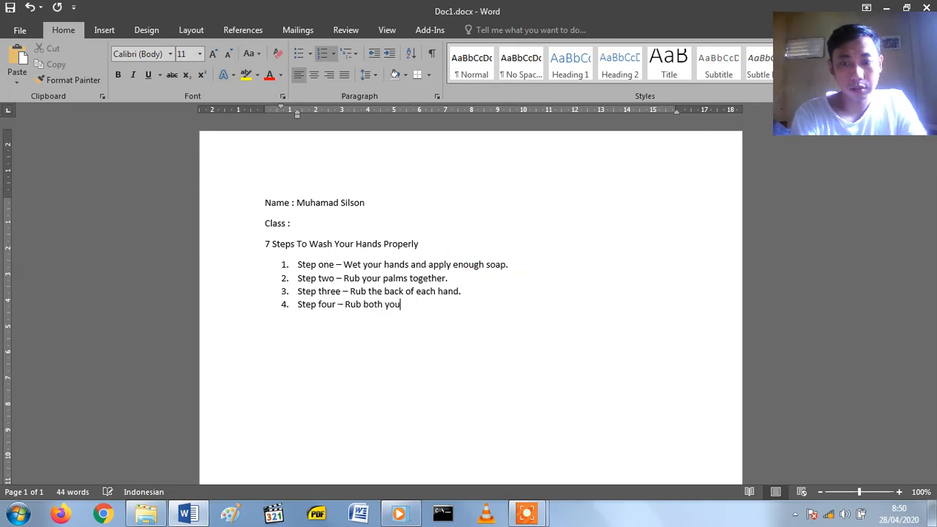
type("r hands ")
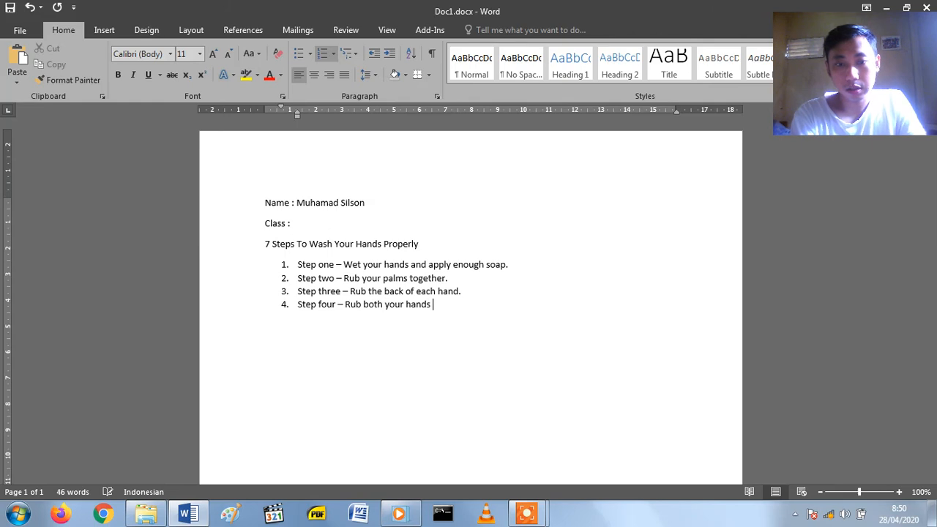
type("while ")
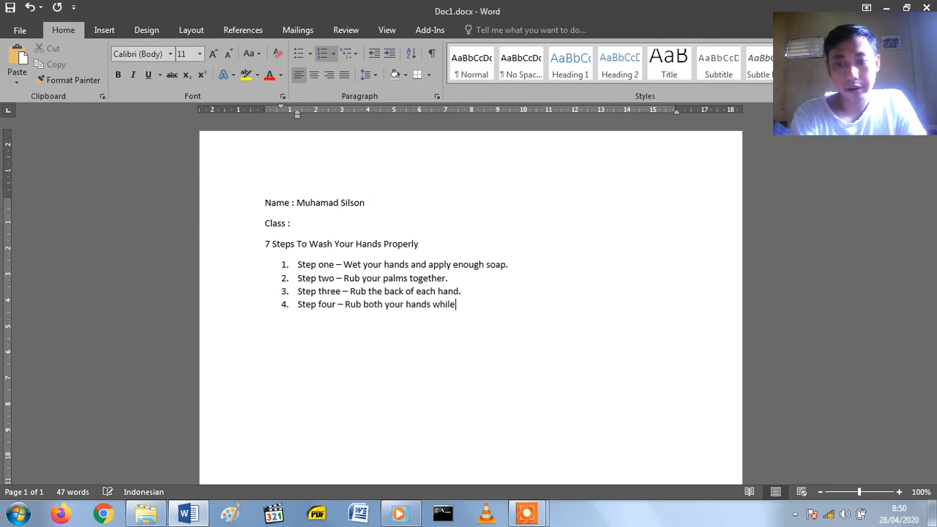
type("interlocking your fin")
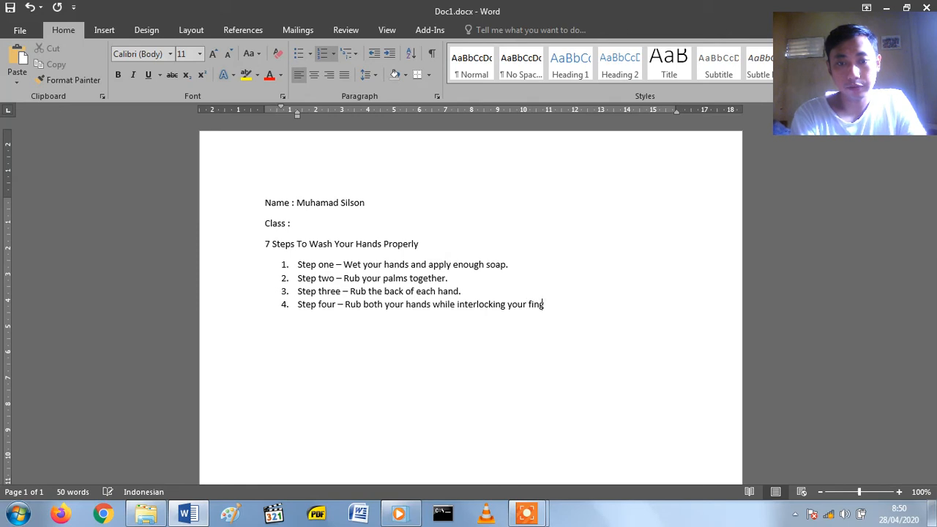
type("g")
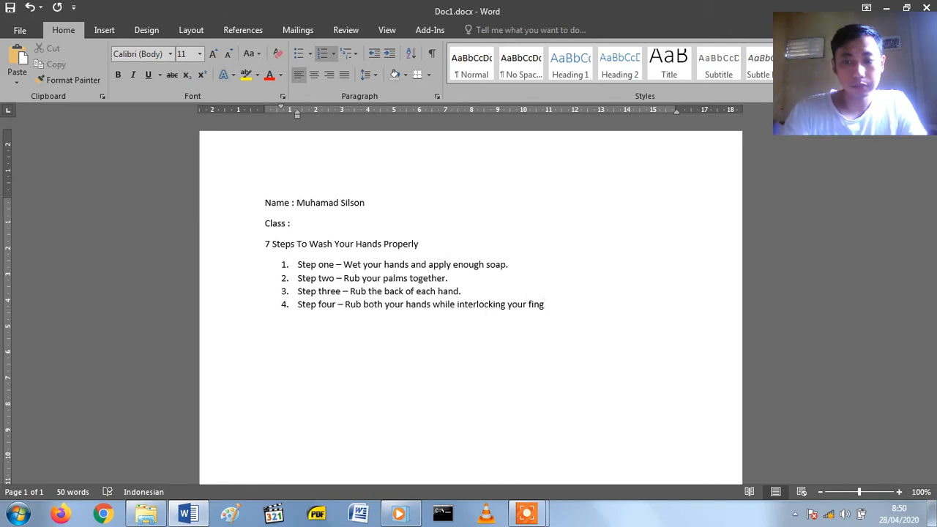
type("ers.")
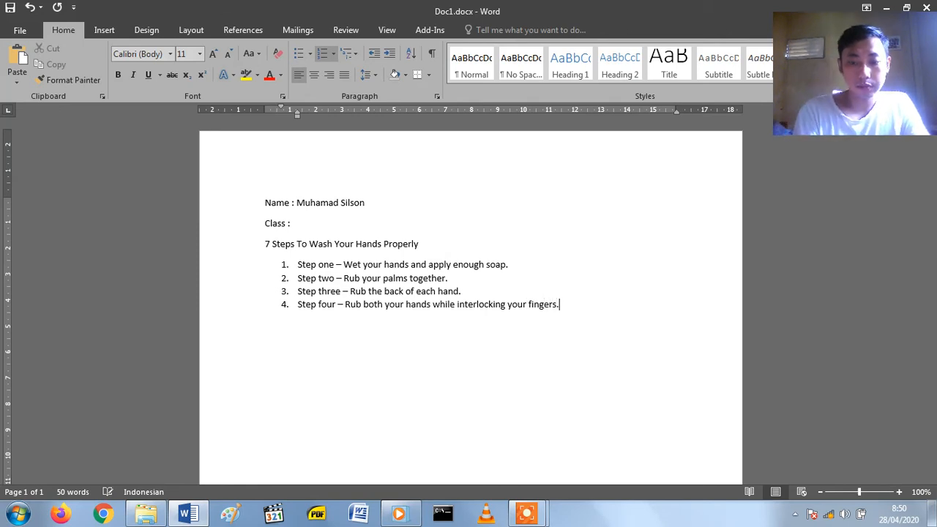
key("Return")
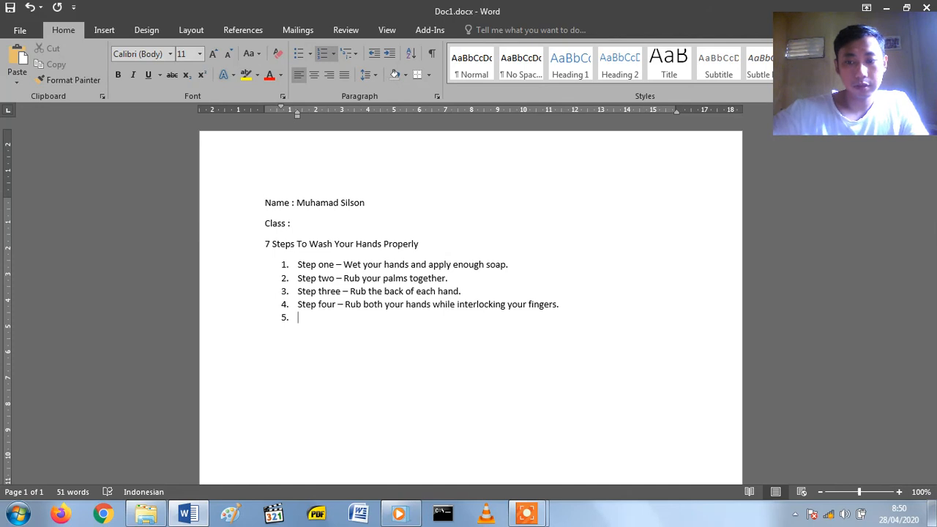
Type the fifth numbered item 'Step five – Rub the tips of your fingers.', capitalising 'Rub'.
type("Step ")
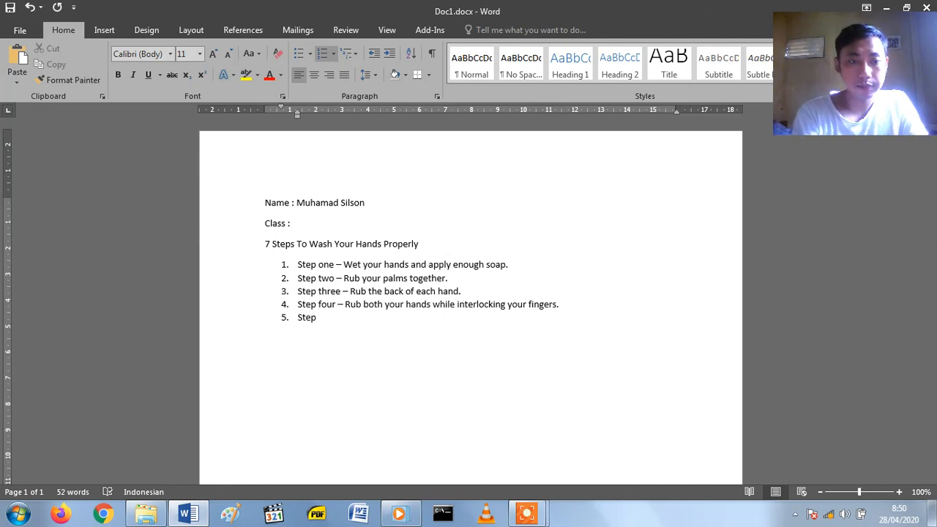
type("five -")
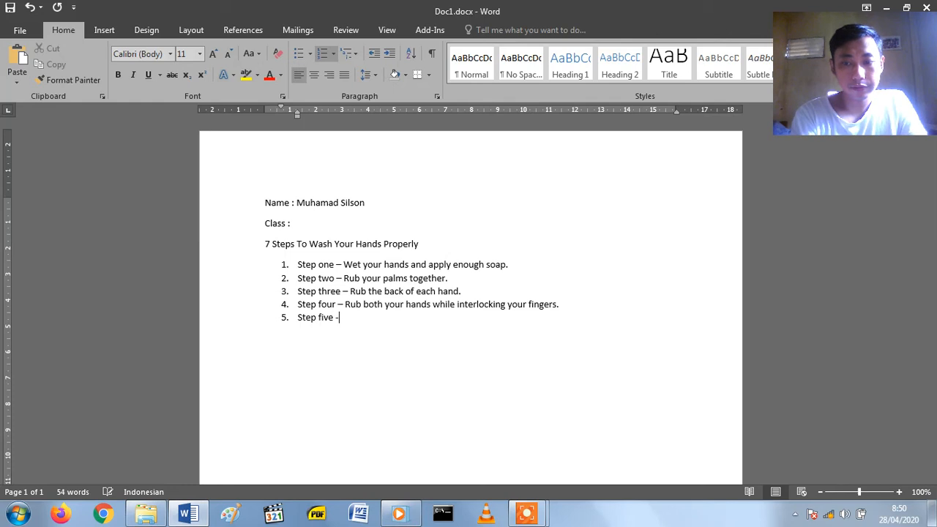
type(" rub")
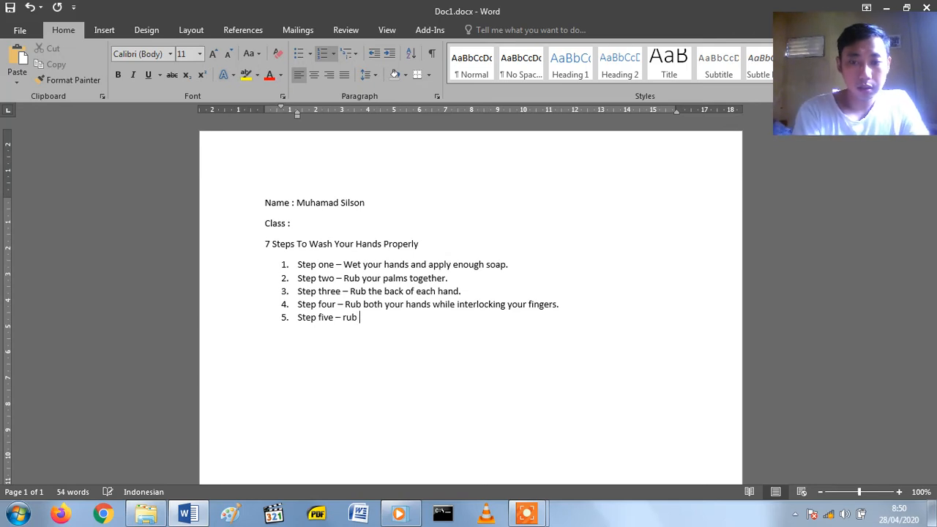
key("Left")
key("Left")
key("Left")
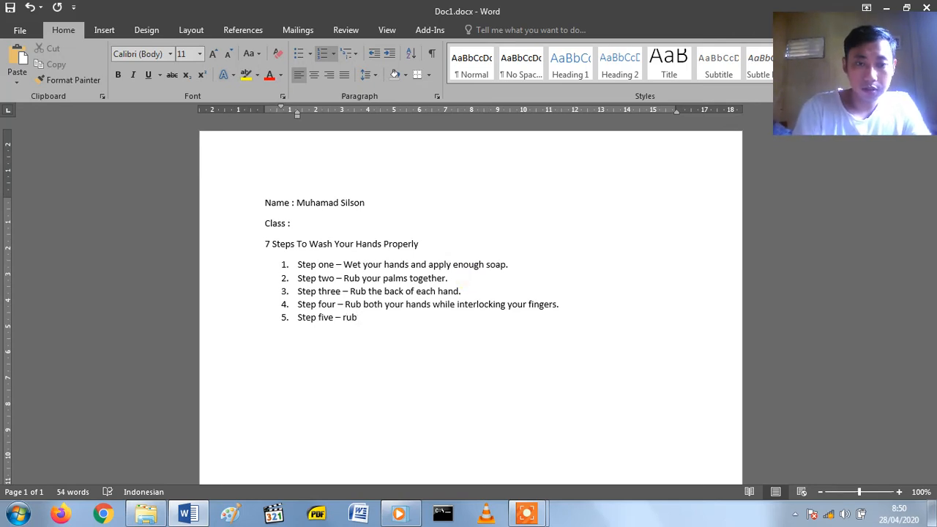
key("BackSpace")
key("Caps_Lock")
type("R")
key("Caps_Lock")
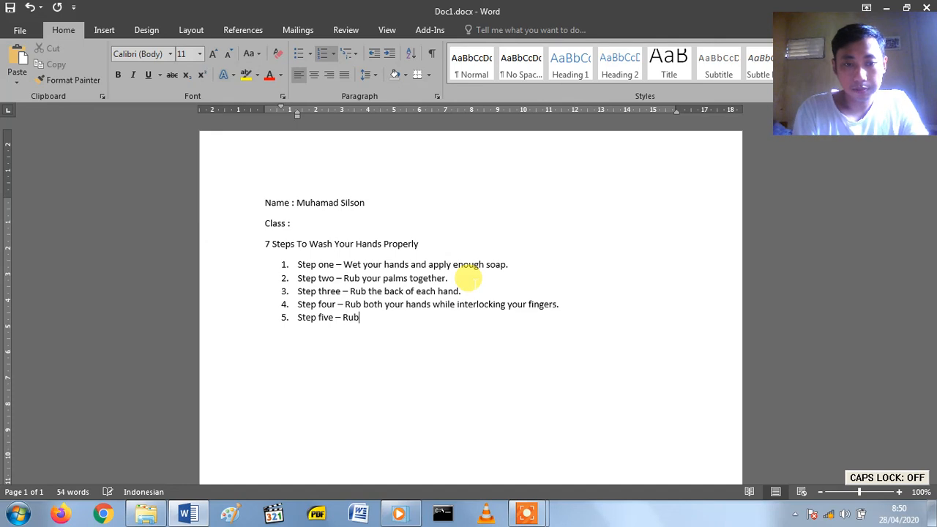
type("the")
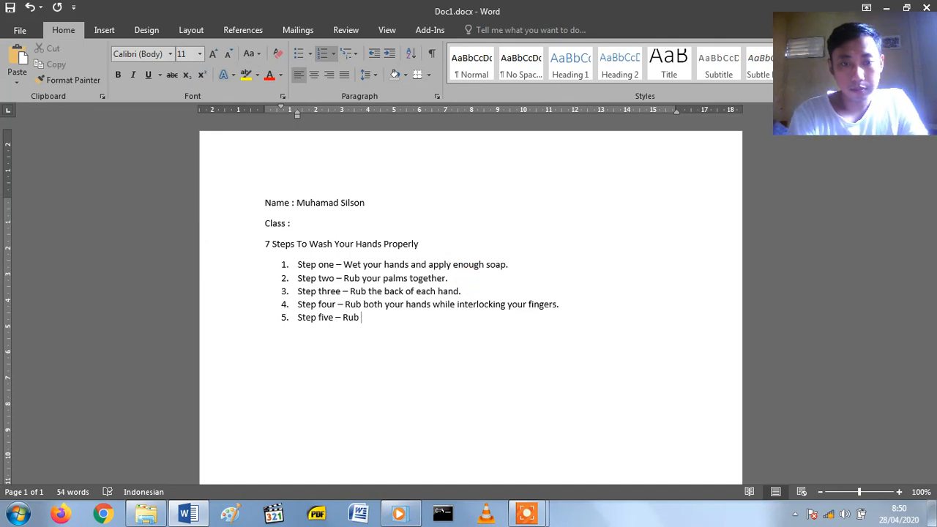
type(" tips")
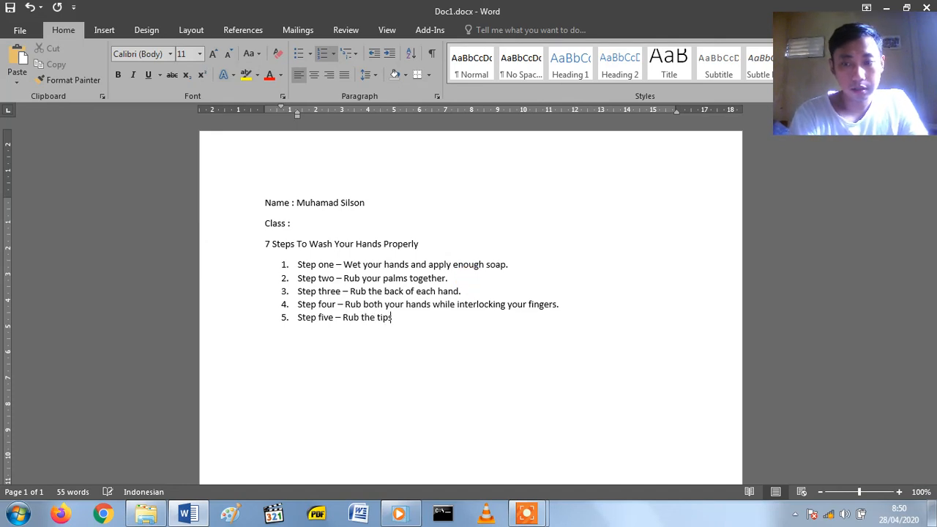
type(" of your f")
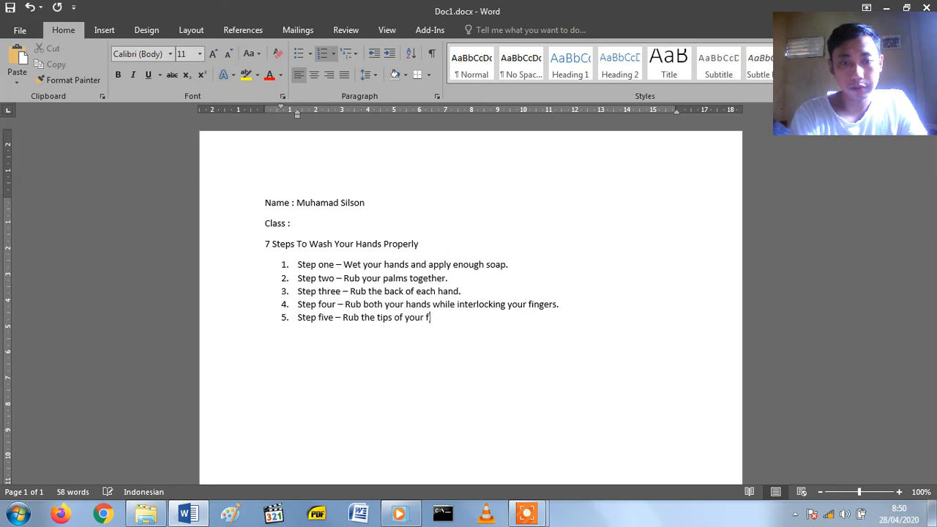
type("ingers.")
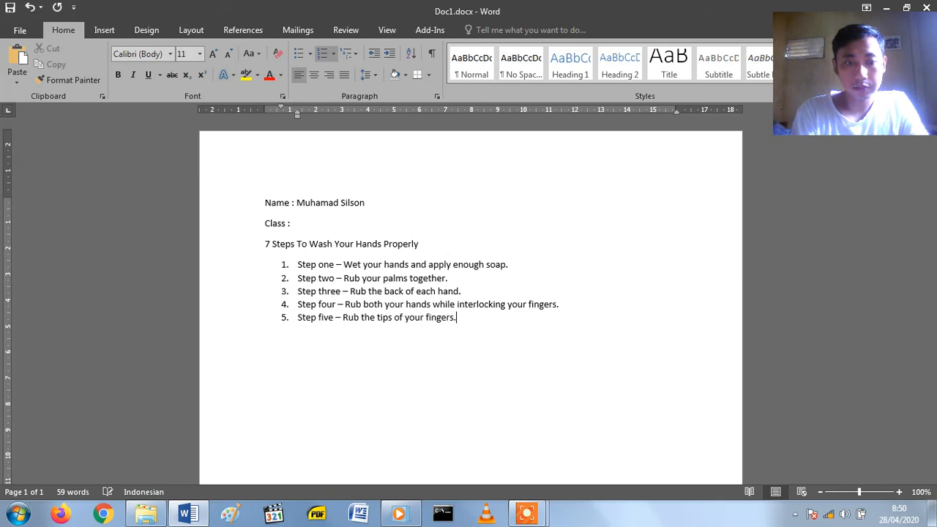
Add the sixth numbered item 'Step six – Rub your thumbs and ends of your wrists.'.
key("Return")
type("step si")
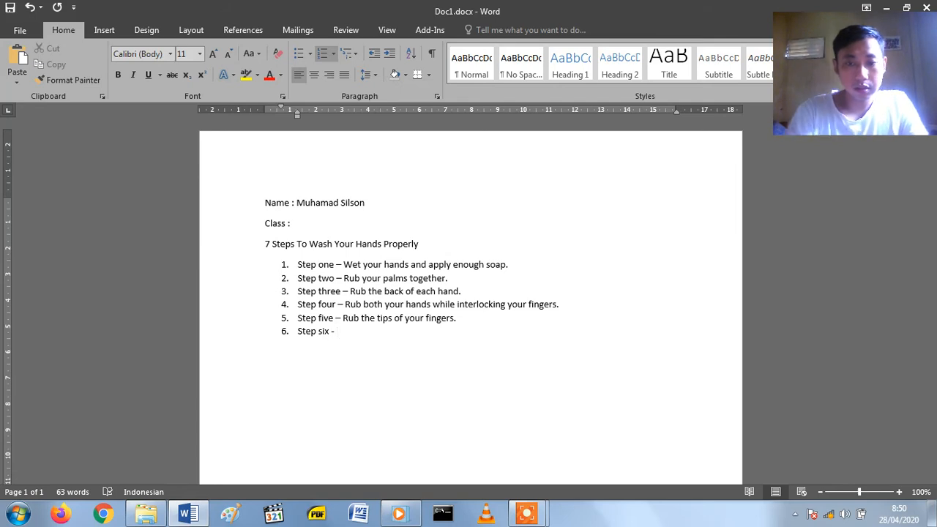
type("x -")
key("Caps_Lock")
type("R")
key("Caps_Lock")
type("ub your ")
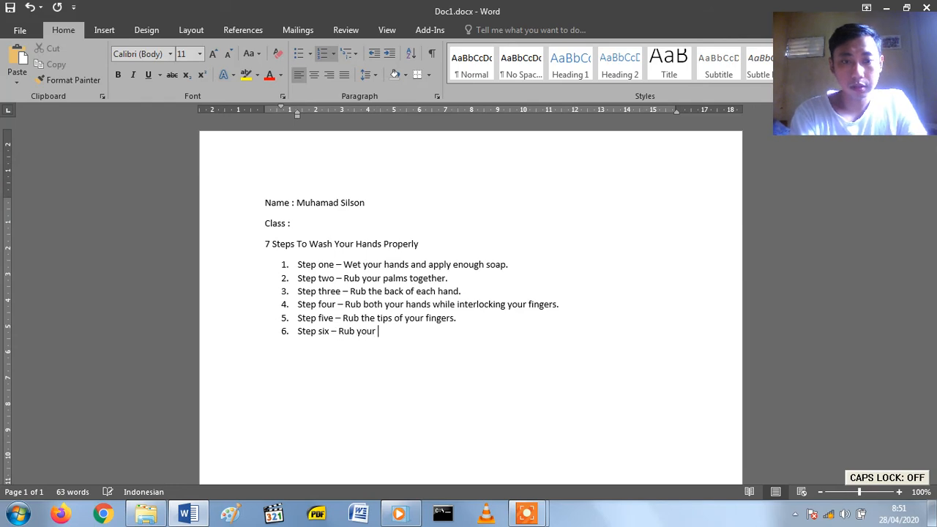
type("thumbs an")
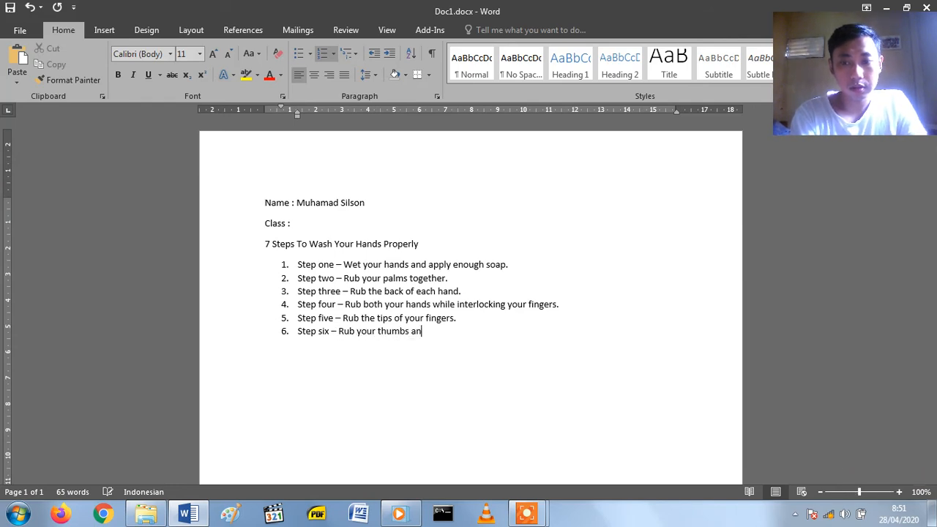
type("d ends o")
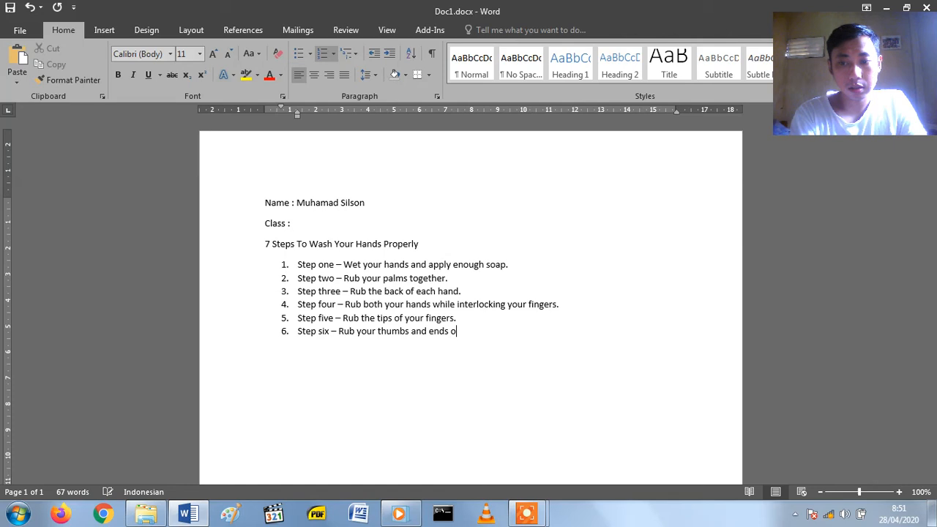
type("f your wrists")
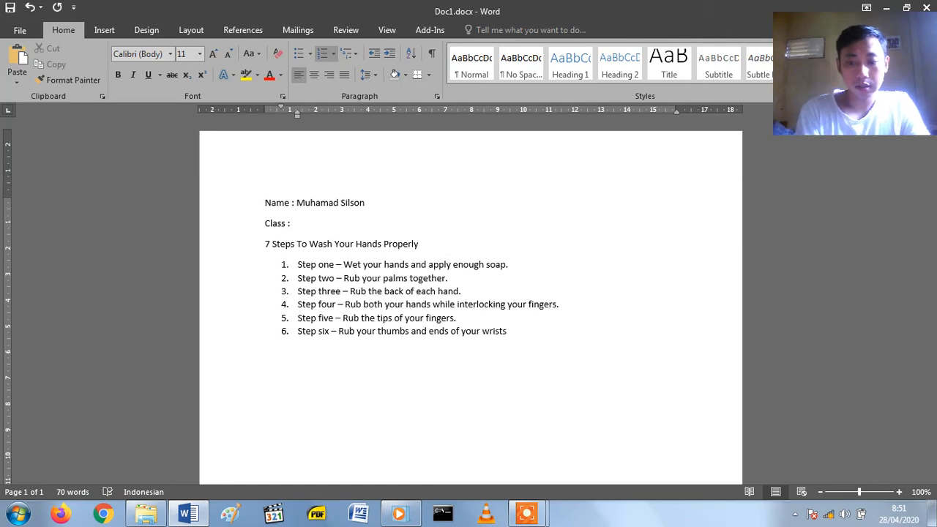
type(".")
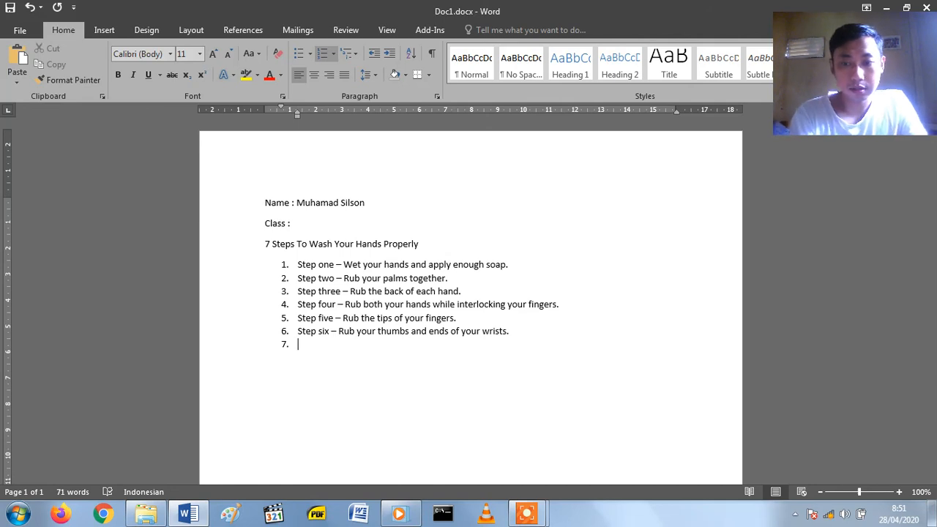
Add the seventh numbered item 'Step seven – Rinse both hands properly with water.'.
type("Step ")
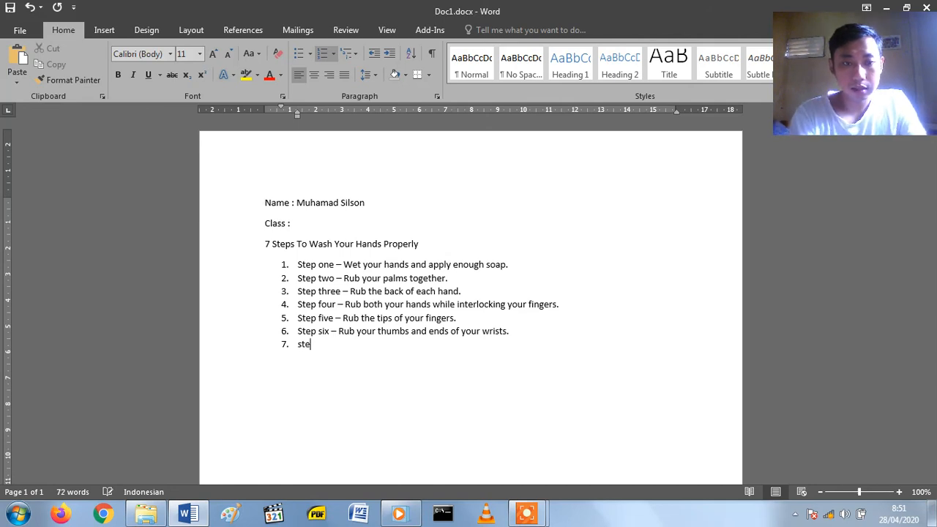
type("se")
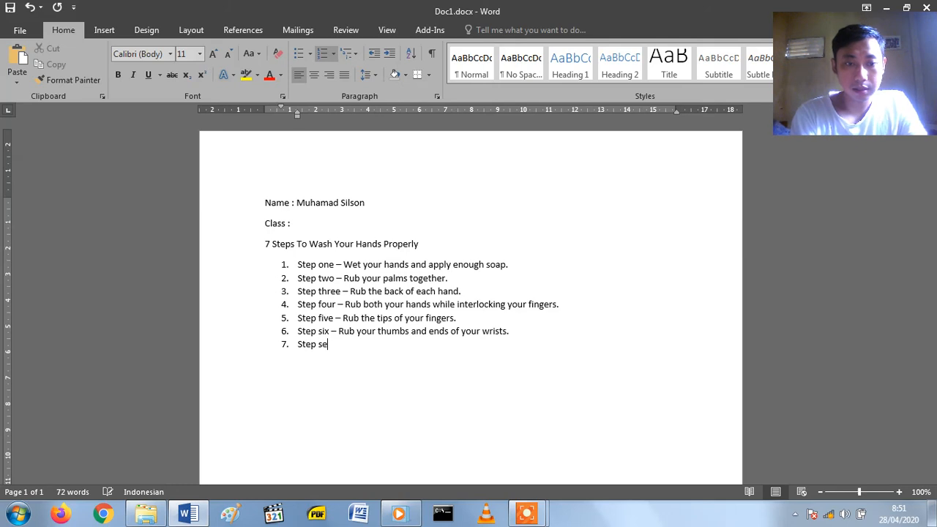
type("ven - ")
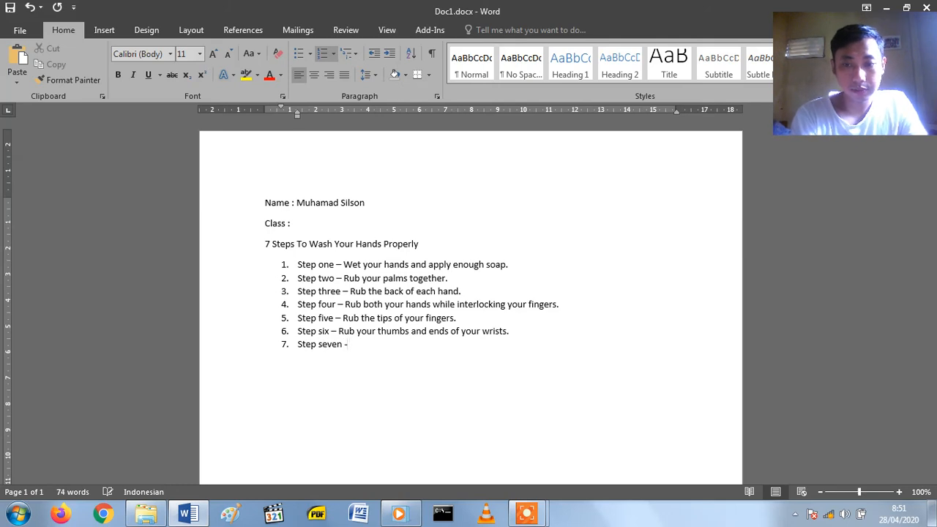
type("Rinse ")
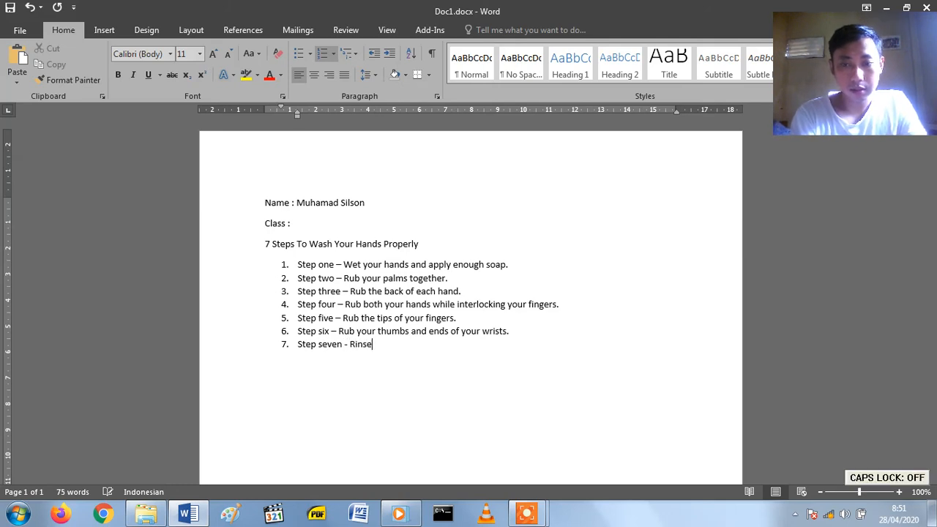
type("both ha")
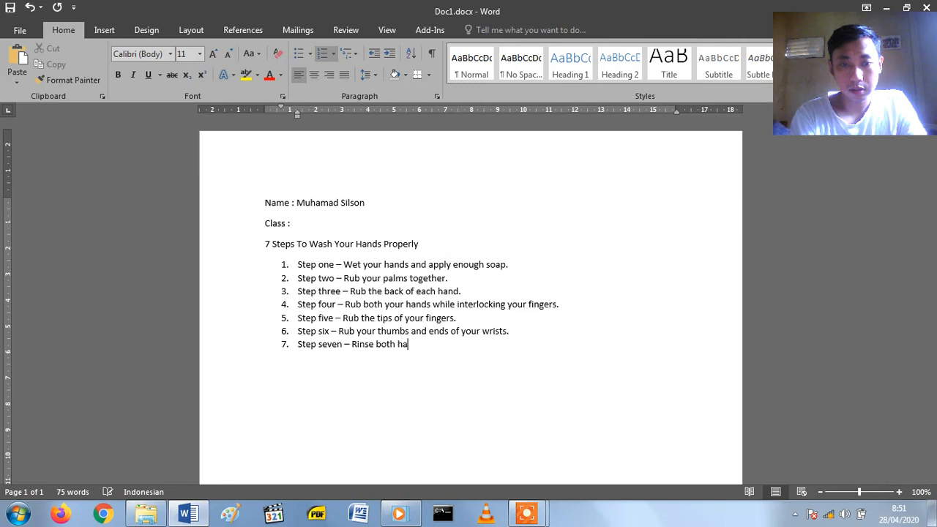
type("nds properly with water.")
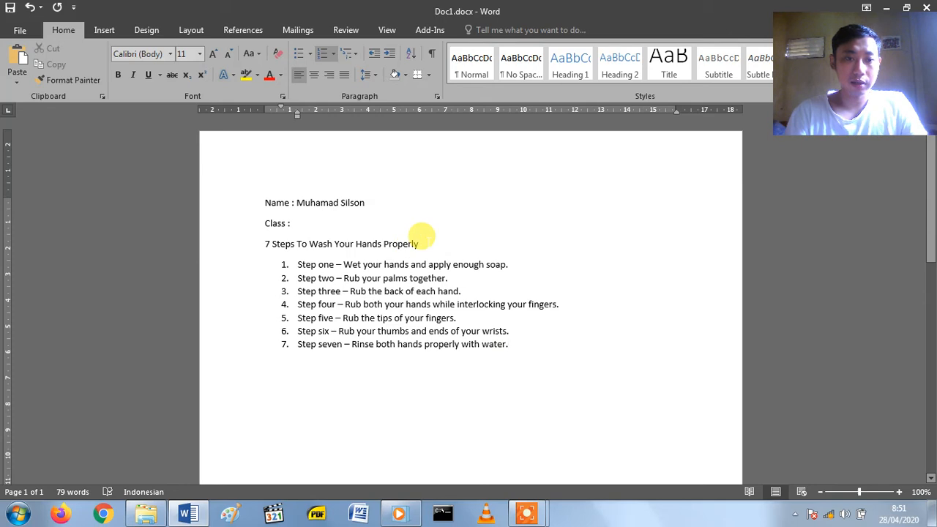
left_click_drag(420, 242, 265, 243)
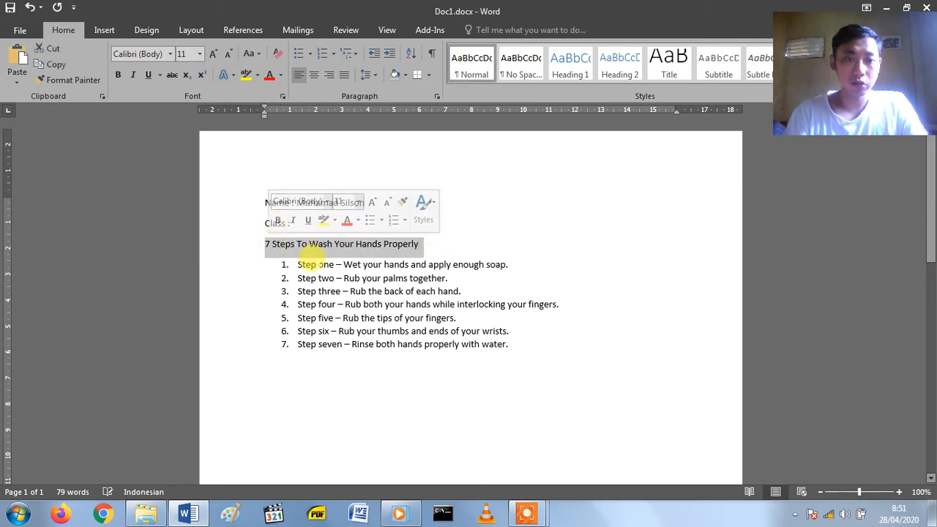
left_click(430, 243)
left_click_drag(430, 242, 265, 241)
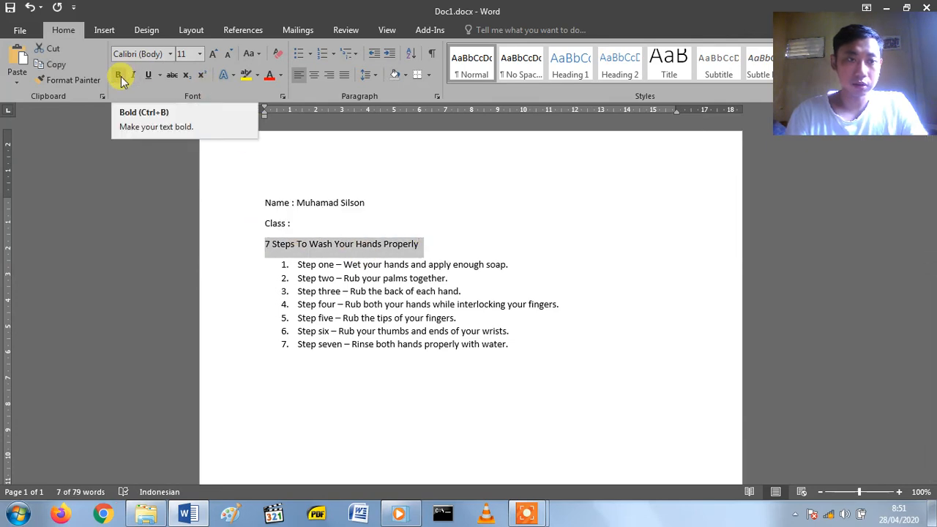
Select all the document text and change its font to Arial.
left_click(525, 384)
left_click_drag(439, 360, 242, 188)
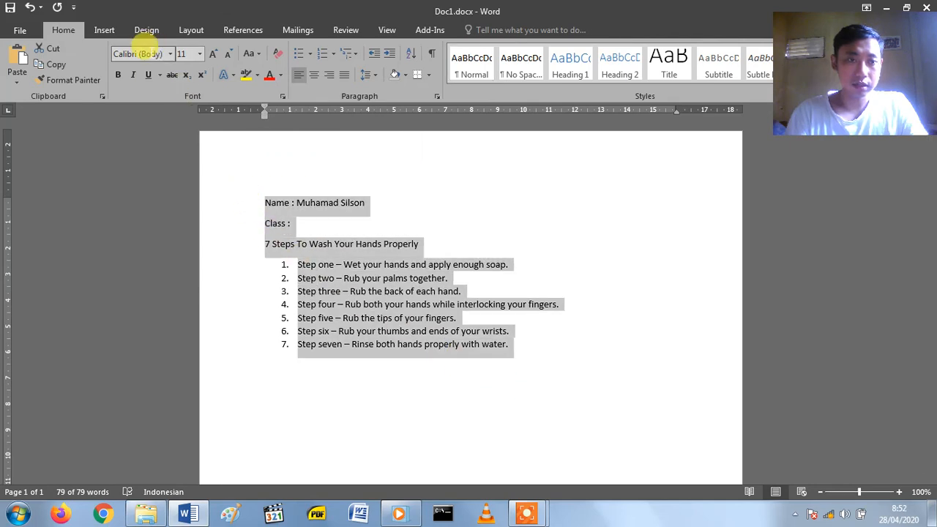
left_click(143, 53)
key("Caps_Lock")
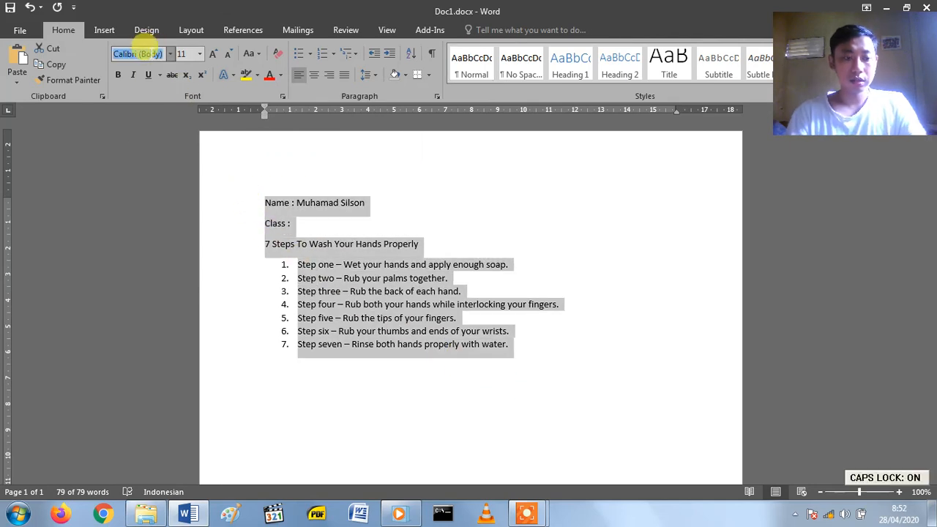
type("A")
key("Caps_Lock")
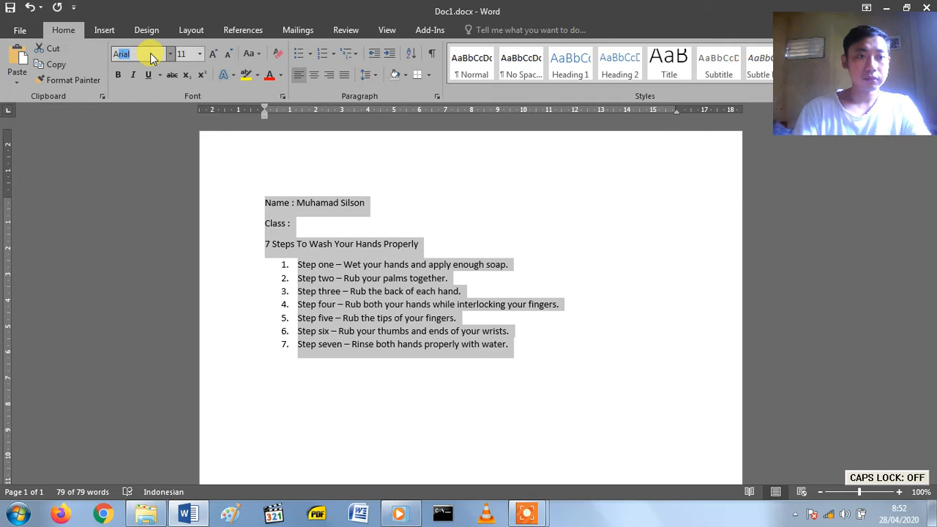
key("Return")
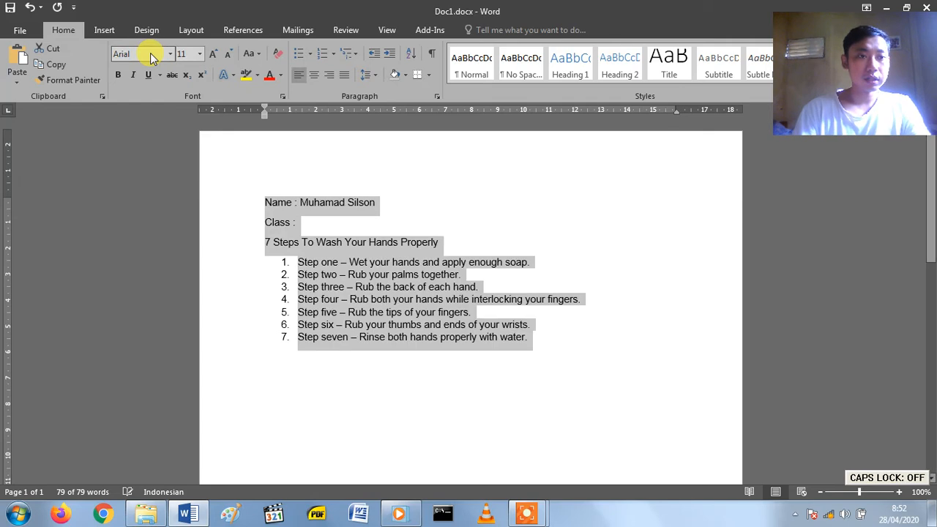
Set the font size of all the text to 14.
left_click(199, 53)
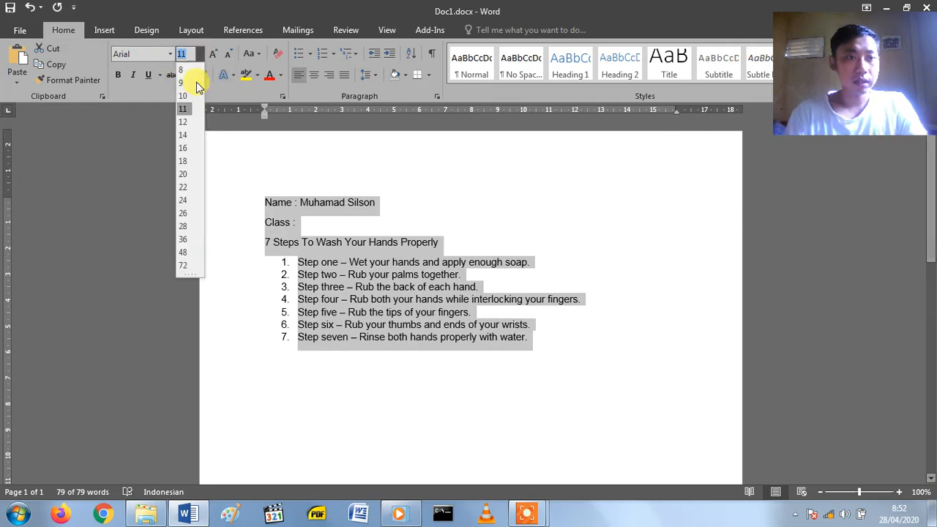
left_click(183, 135)
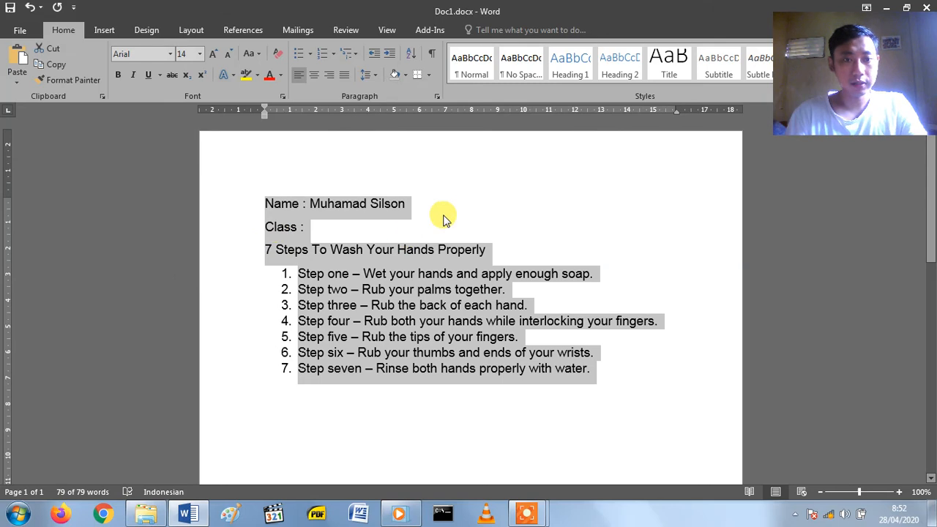
left_click(414, 214)
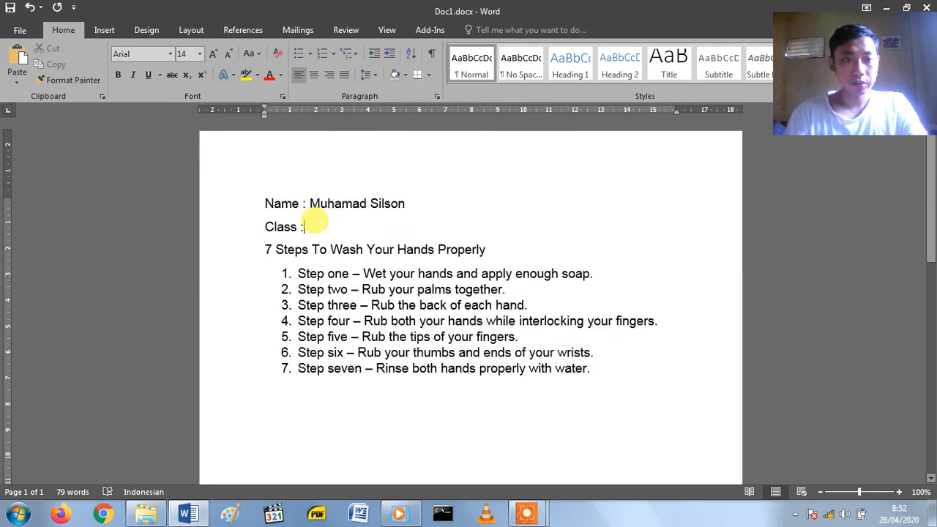
Select the Name and Class lines.
left_click_drag(316, 225, 273, 209)
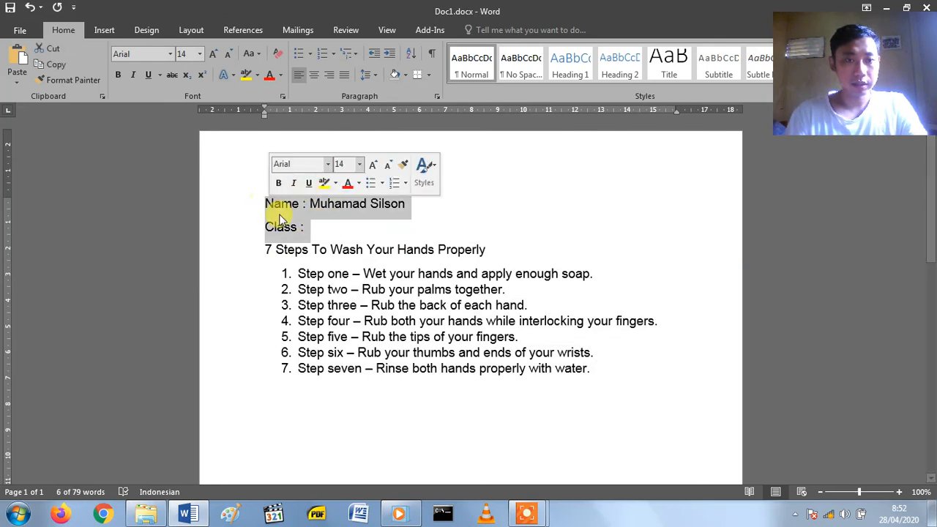